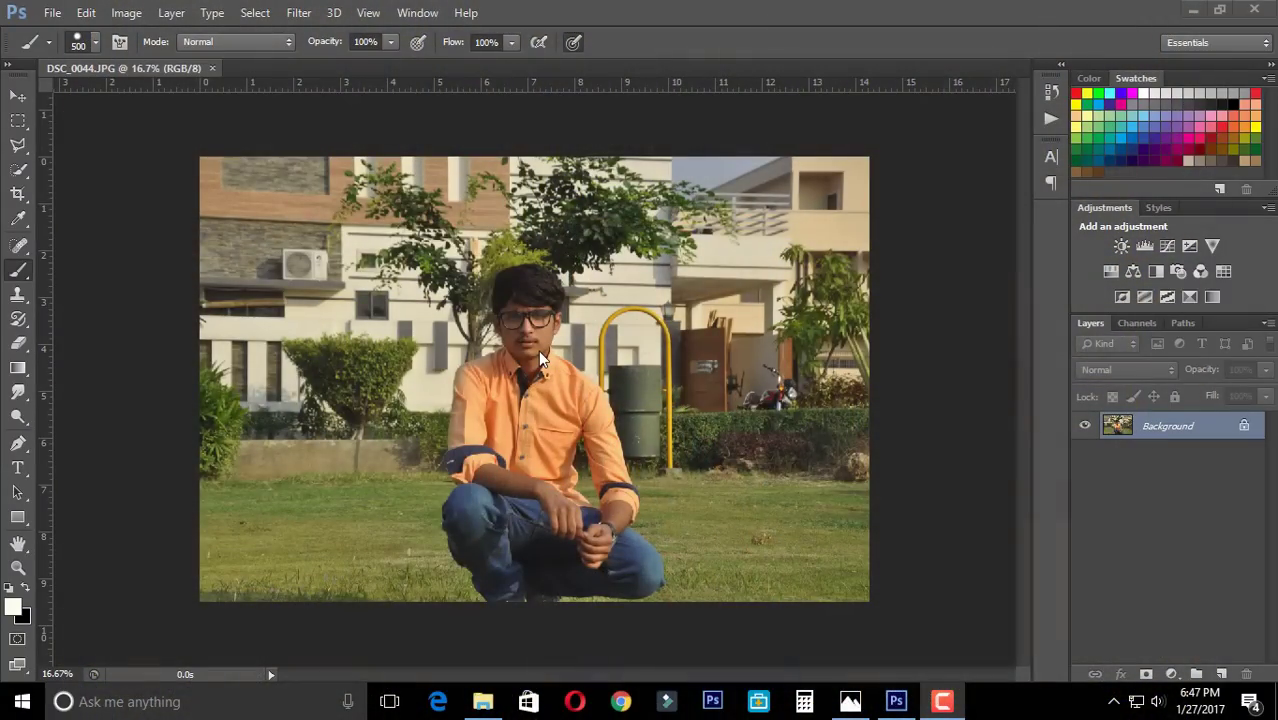
Brighten the photo's midtones with an upward Curves lift
key(ctrl+minus)
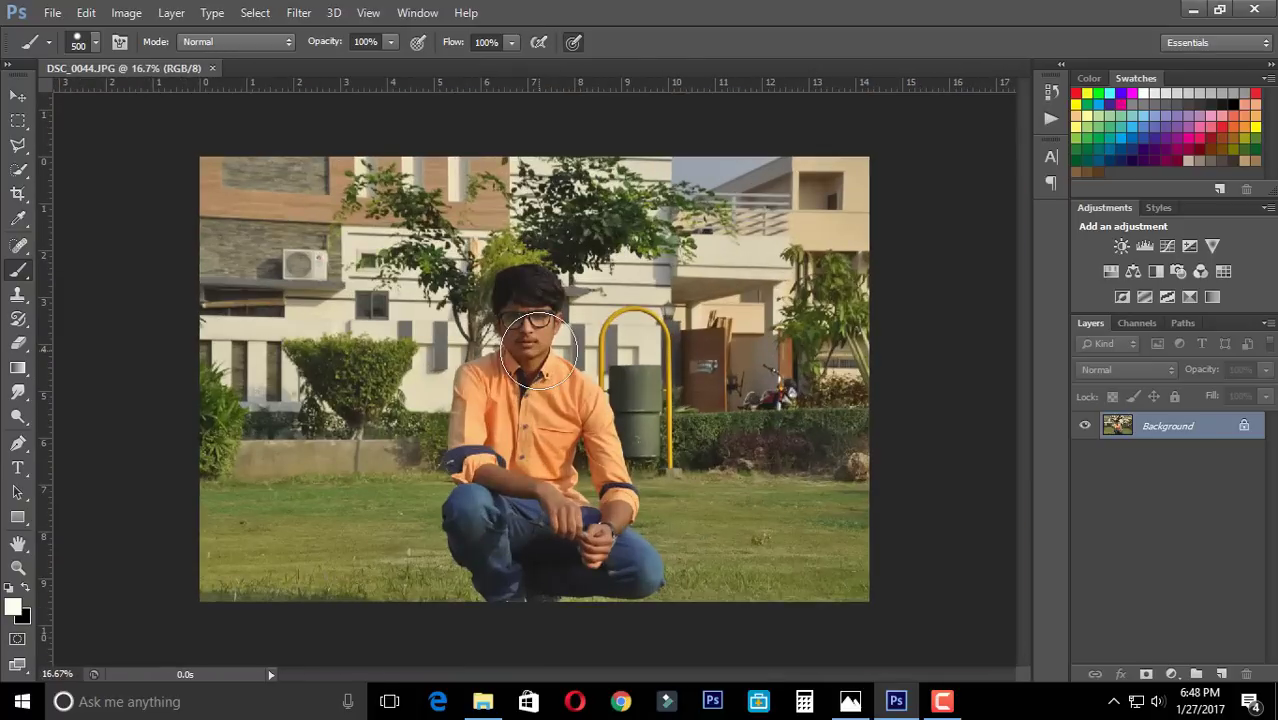
key(ctrl+m)
drag(927, 451, 929, 405)
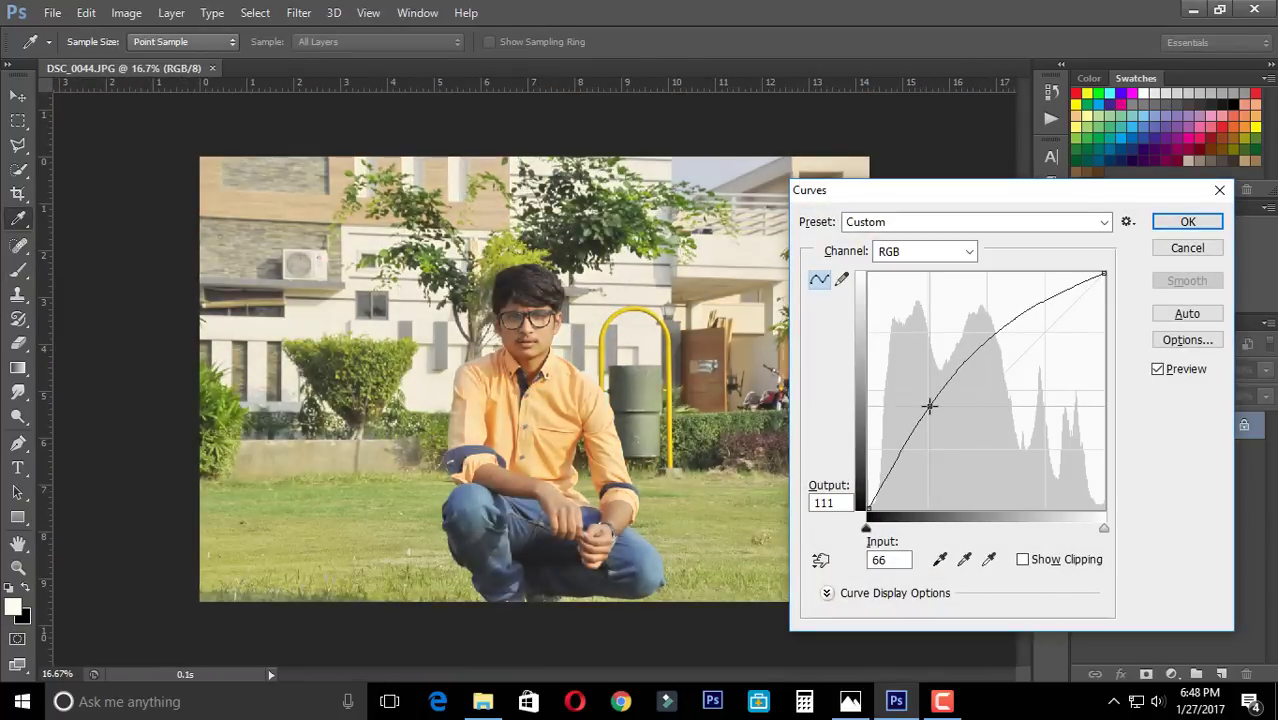
key(Return)
Raise the Levels black input to 22 and nudge the midtones slightly
key(ctrl+l)
drag(789, 515, 811, 517)
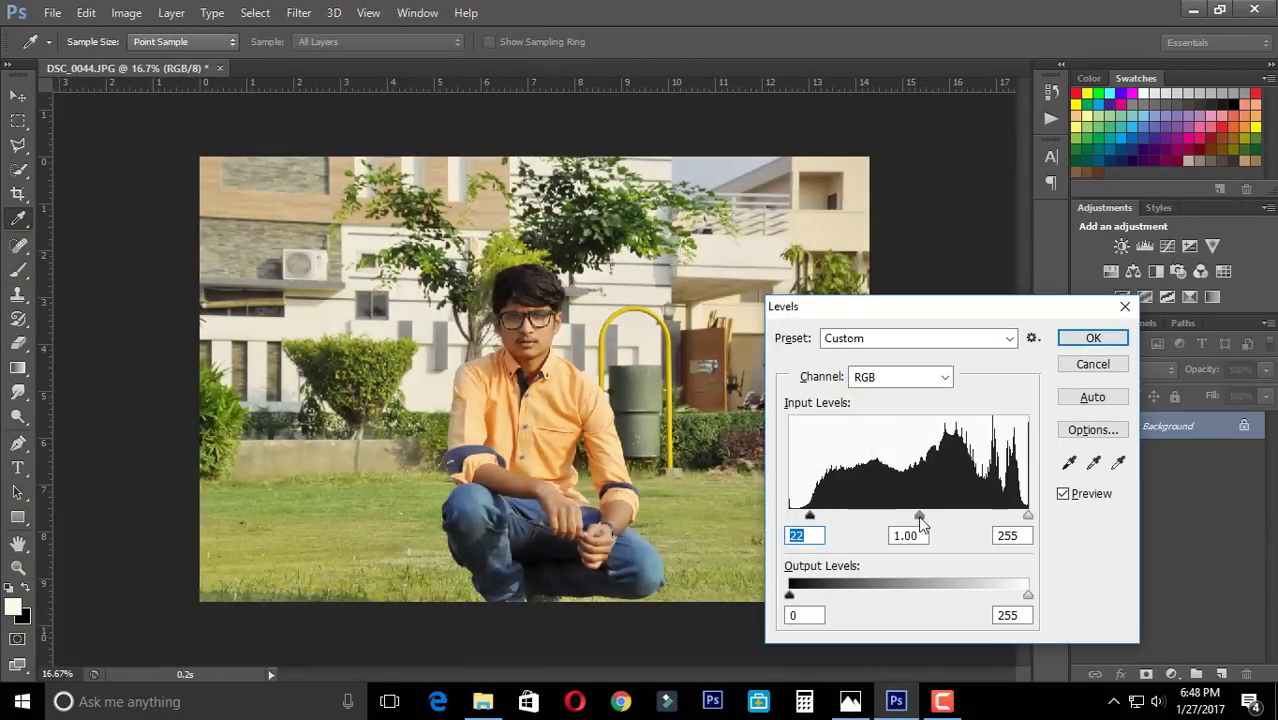
drag(919, 516, 907, 516)
key(Return)
key(b)
key(ctrl+plus)
key(ctrl+plus)
Zoom to 66.7% and Quick Select the grass beside the man's knee
key(ctrl+plus)
key(ctrl+plus)
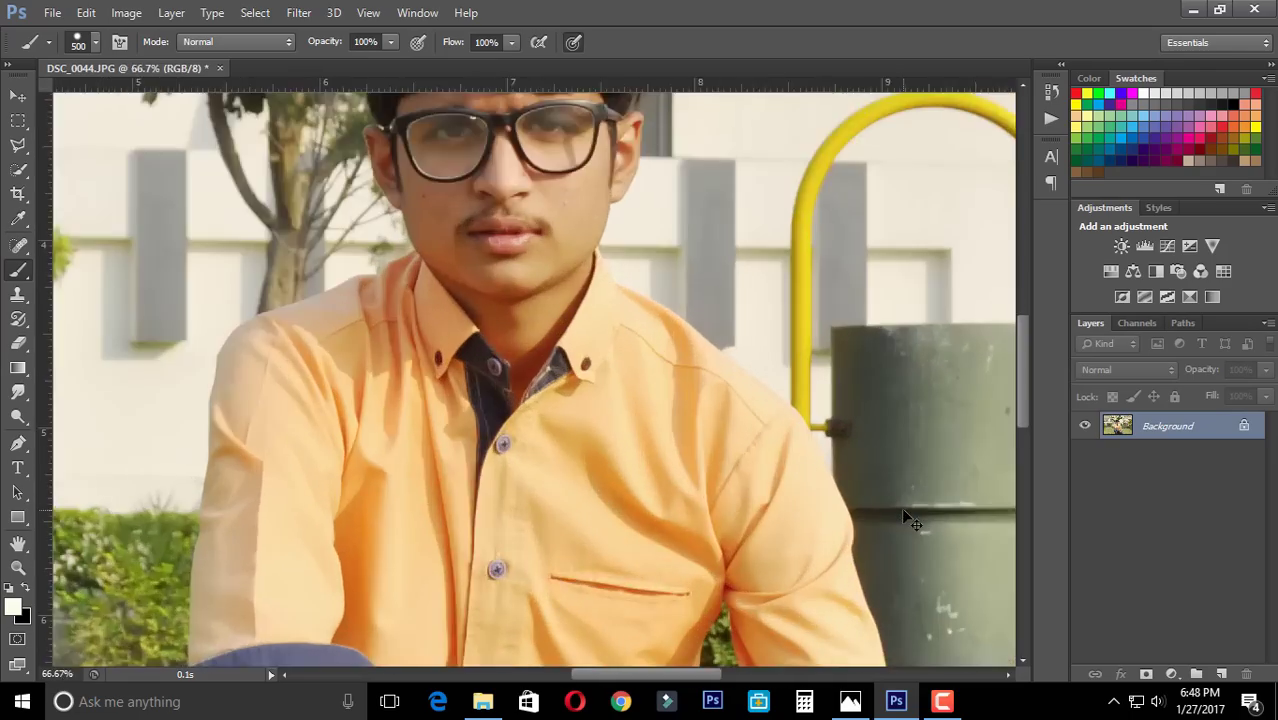
key(ctrl+plus)
key(ctrl+minus)
key(ctrl+minus)
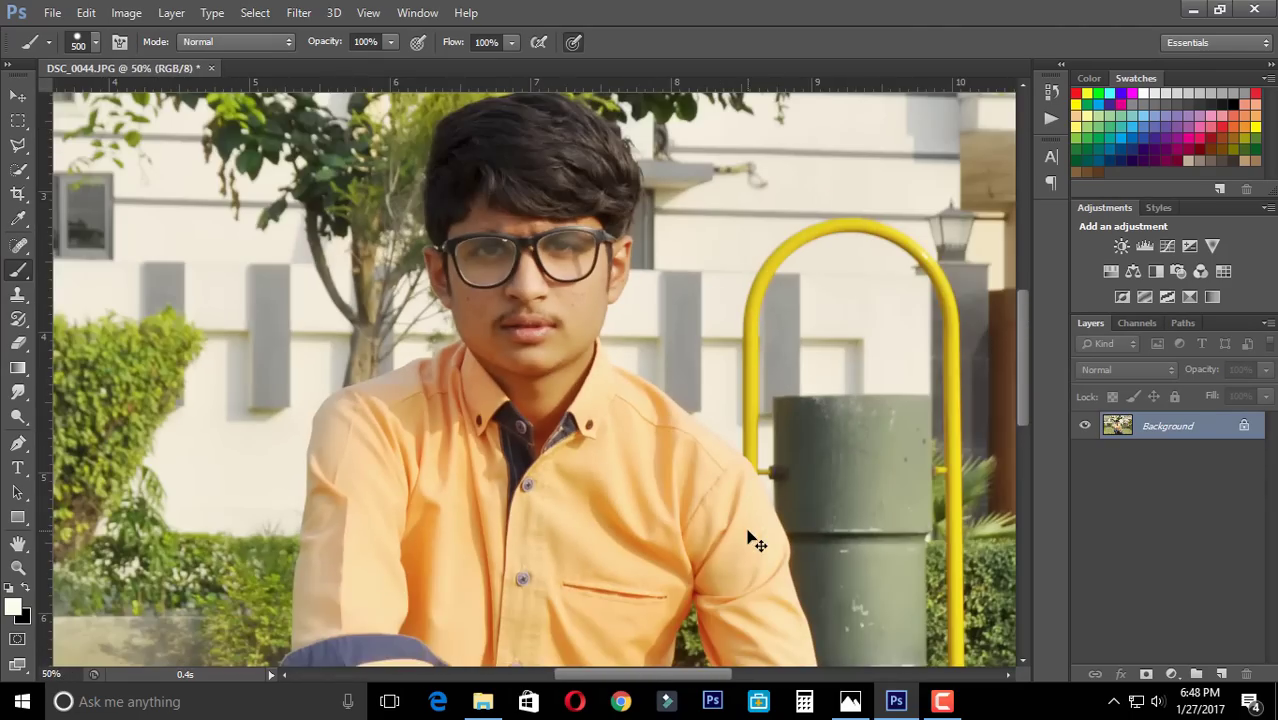
scroll(756, 500, down, 3)
scroll(700, 462, down, 3)
scroll(620, 330, down, 3)
key(ctrl+plus)
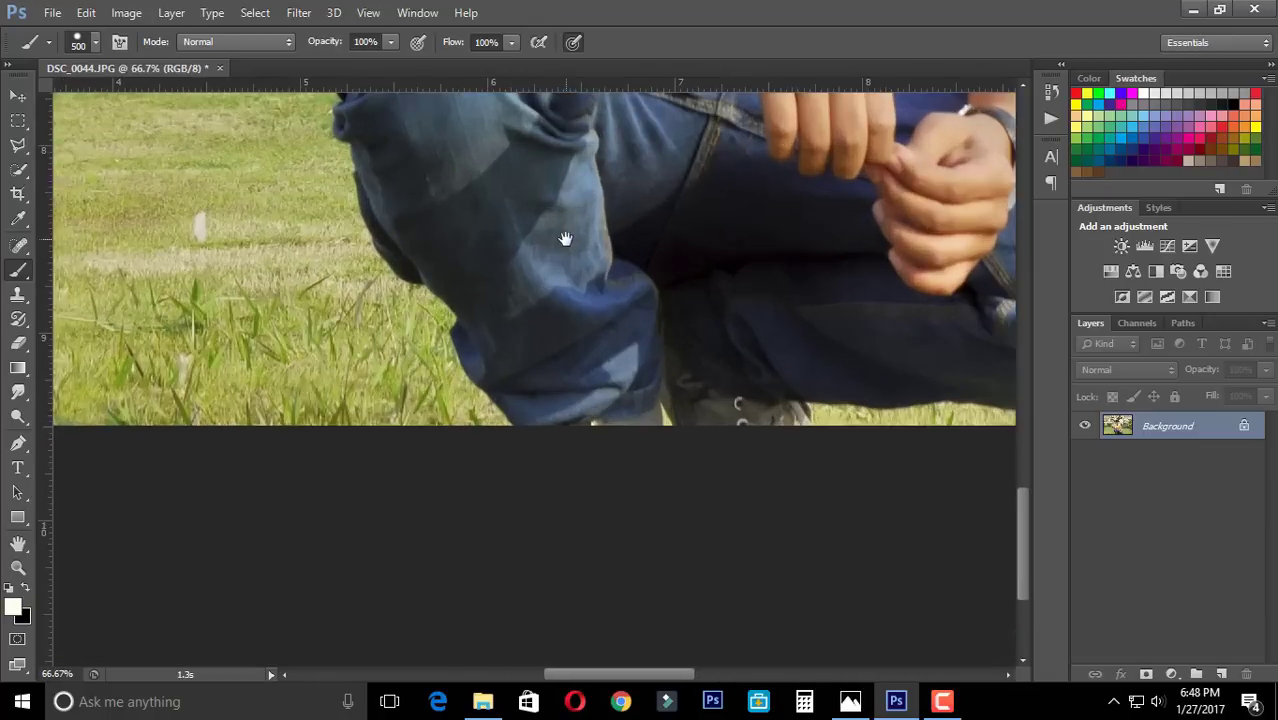
drag(565, 239, 717, 485)
click(18, 169)
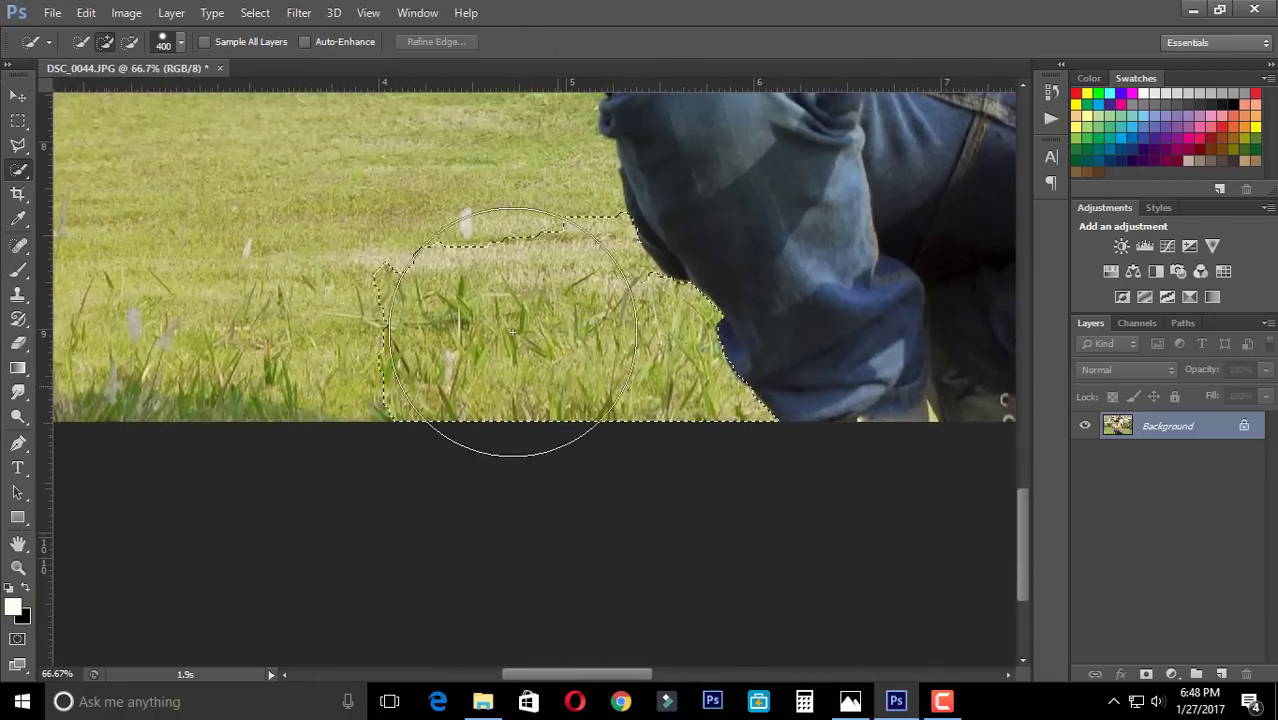
mouse_move(542, 423)
mouse_down()
mouse_move(440, 622)
mouse_move(471, 400)
mouse_move(571, 43)
mouse_move(457, 343)
mouse_move(870, 318)
mouse_up()
With a 200 px brush, extend the selection over the background along the arm and shoulder
scroll(492, 403, up, 5)
key(bracketleft)
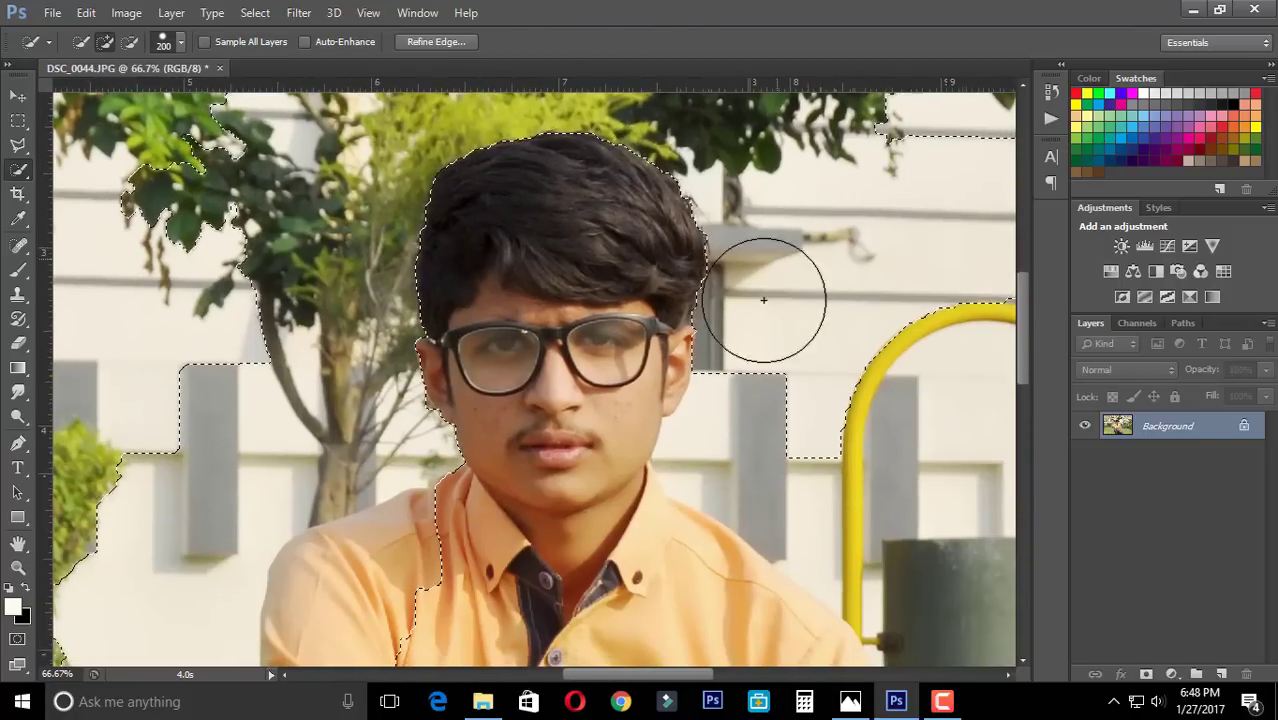
scroll(780, 530, down, 3)
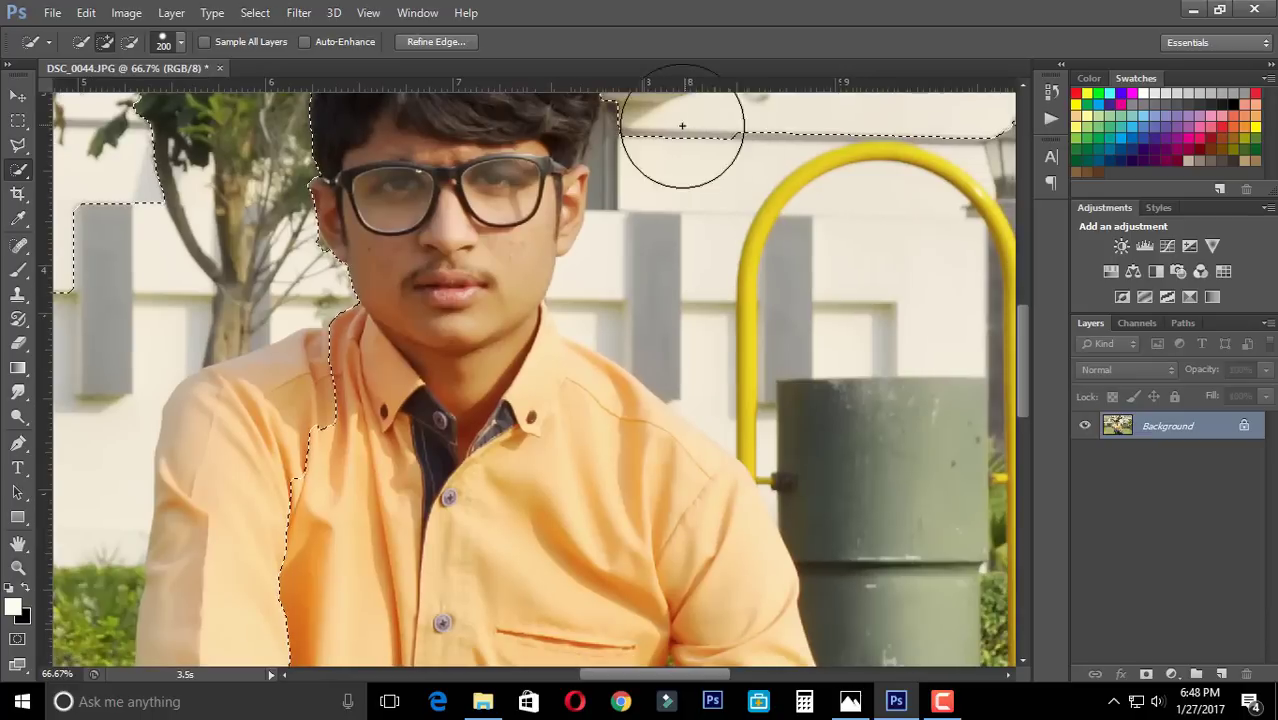
drag(684, 128, 879, 371)
scroll(790, 420, down, 5)
drag(790, 420, 800, 500)
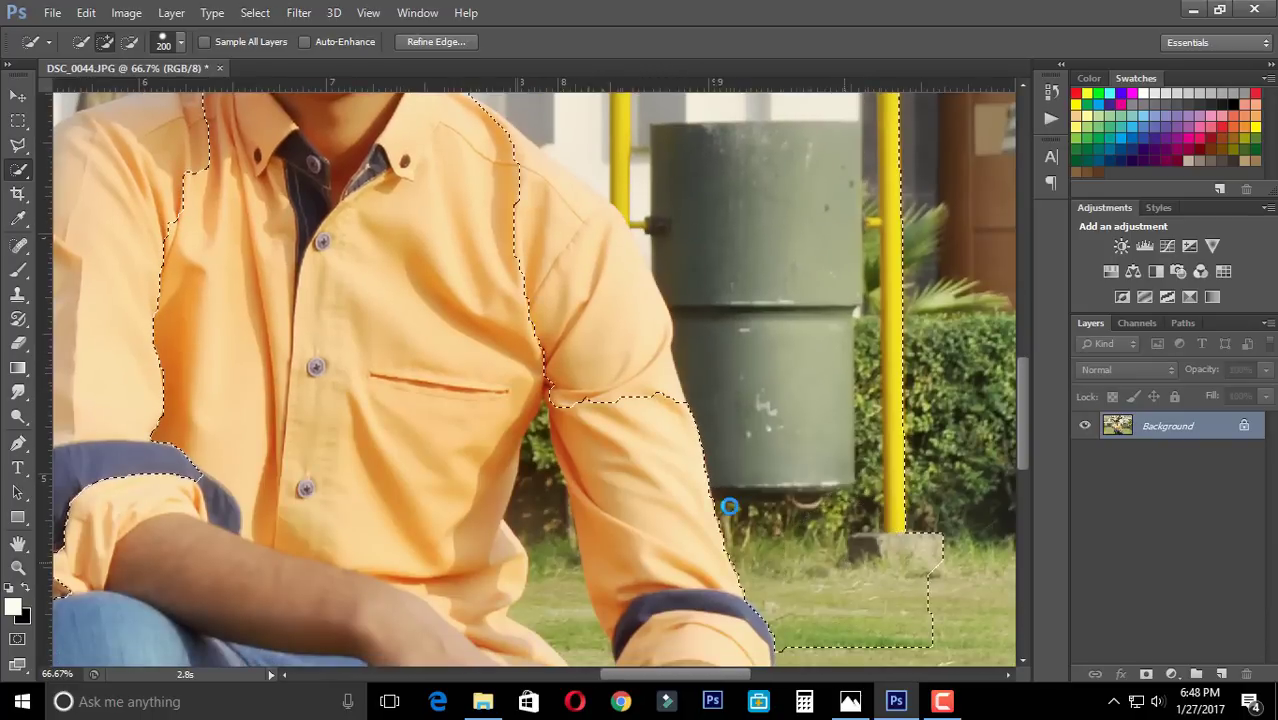
scroll(800, 500, down, 5)
mouse_move(800, 430)
mouse_down()
mouse_move(850, 541)
mouse_move(694, 281)
mouse_up()
scroll(652, 507, down, 5)
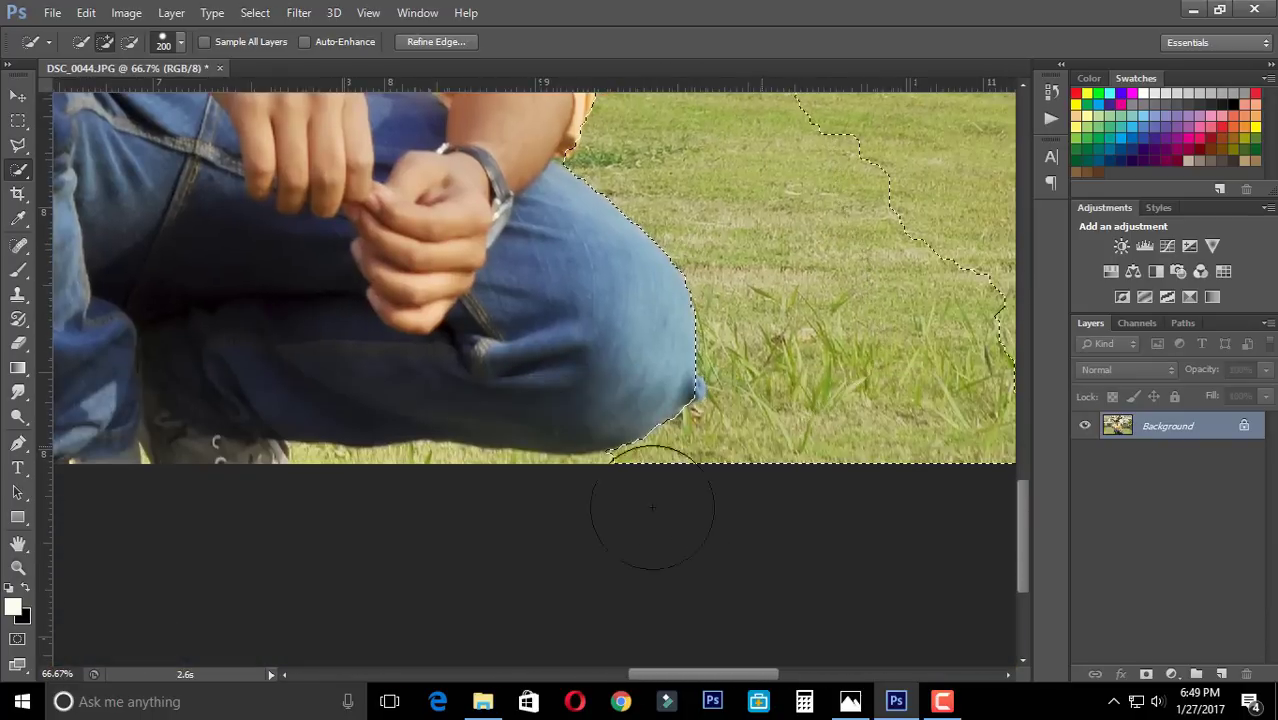
scroll(1004, 508, up, 5)
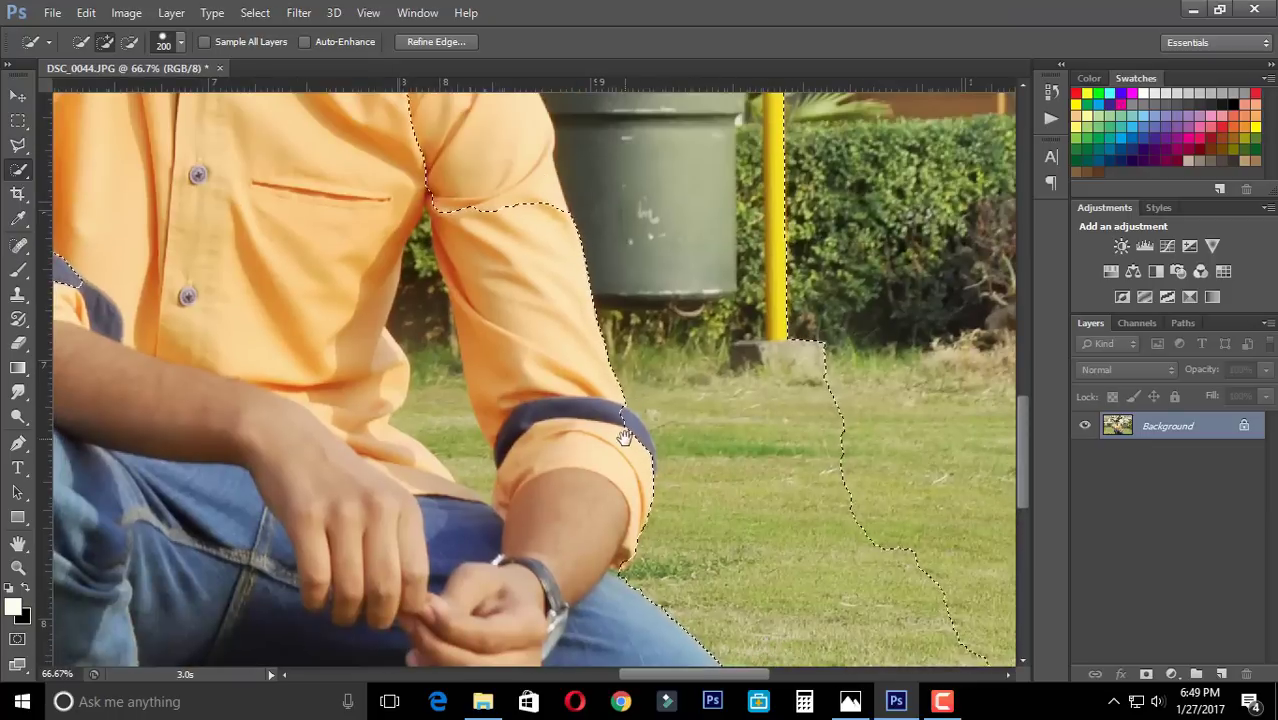
scroll(601, 547, up, 2)
scroll(601, 547, up, 2)
mouse_move(522, 508)
mouse_down()
mouse_move(470, 385)
mouse_move(393, 271)
mouse_move(535, 598)
mouse_up()
Shrink the selection brush to 80 and pan around checking the selection edge
key([)
key([)
key([)
key([)
key([)
key([)
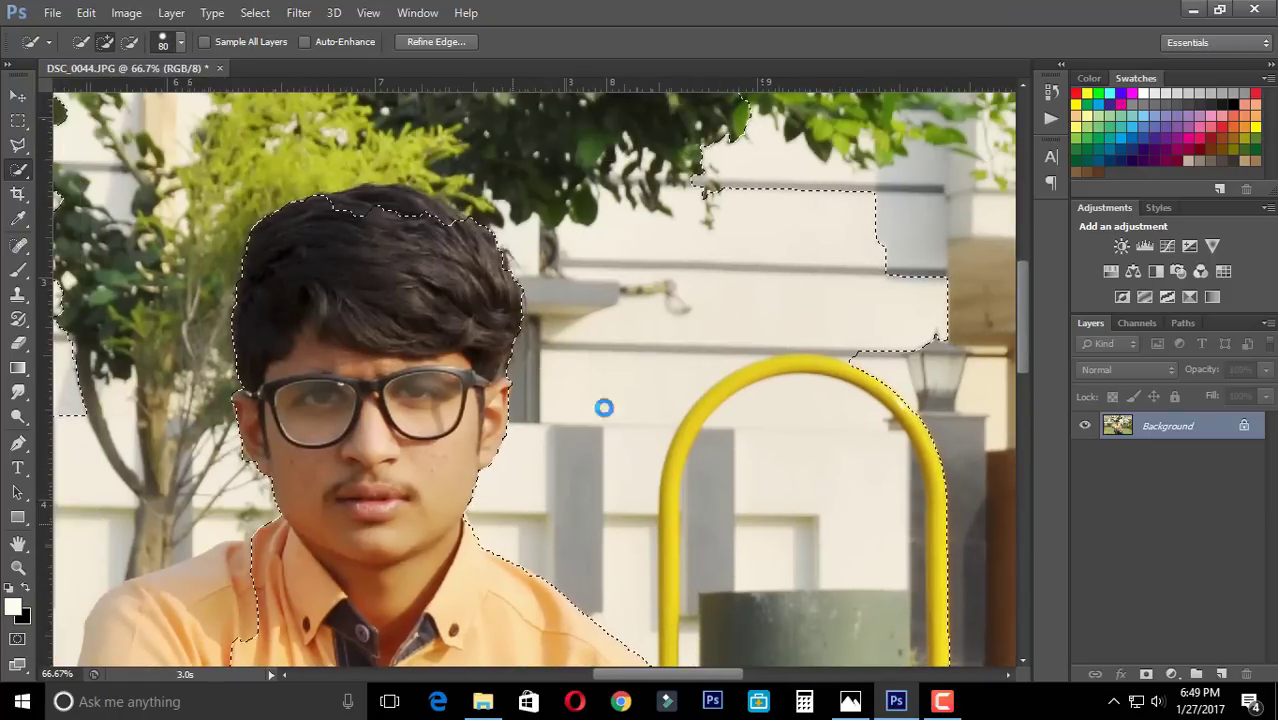
scroll(560, 420, up, 3)
scroll(560, 420, left, 2)
scroll(512, 440, down, 3)
scroll(512, 440, left, 2)
scroll(540, 450, down, 3)
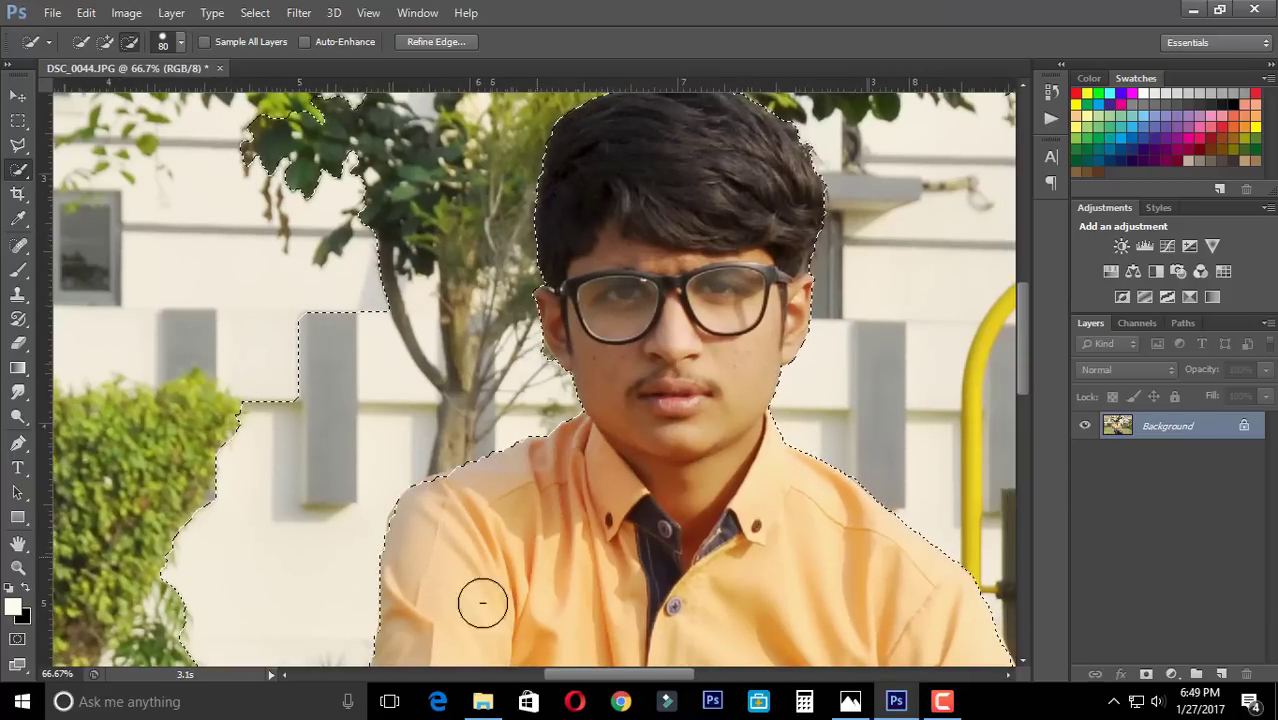
scroll(483, 603, down, 3)
scroll(483, 603, left, 1)
scroll(516, 371, down, 2)
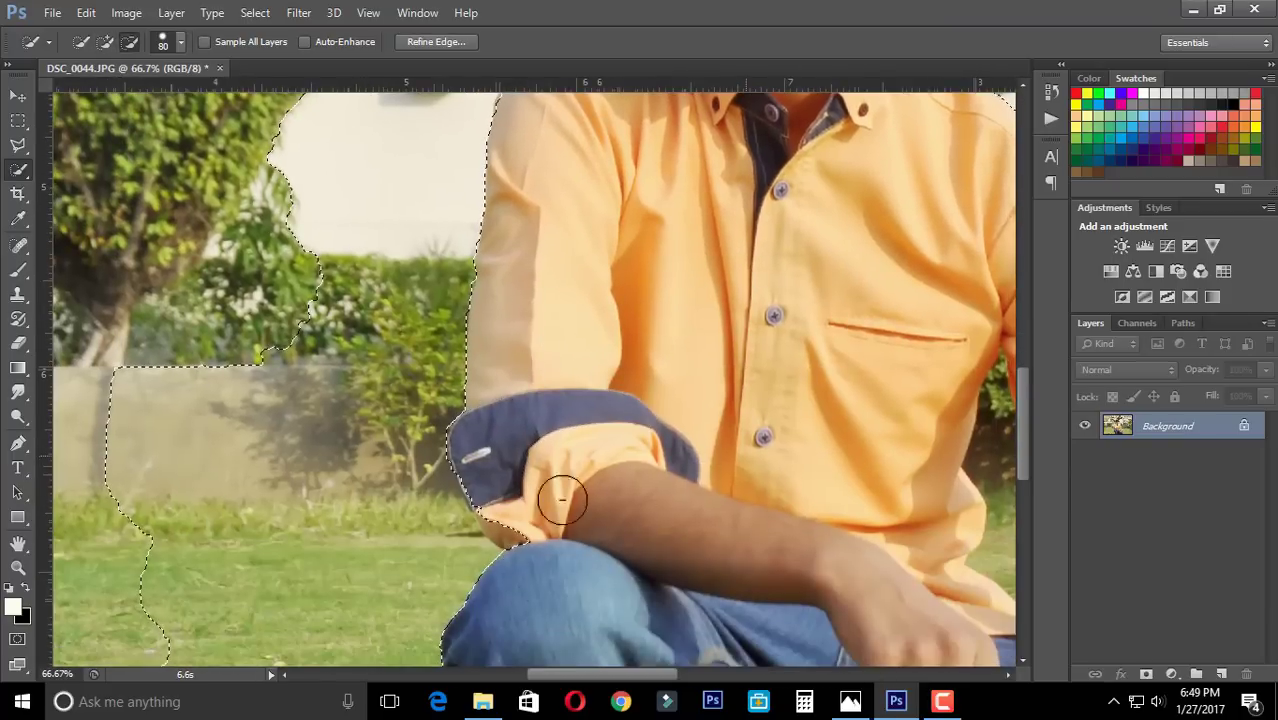
scroll(613, 177, down, 5)
scroll(251, 541, right, 5)
scroll(450, 513, up, 2)
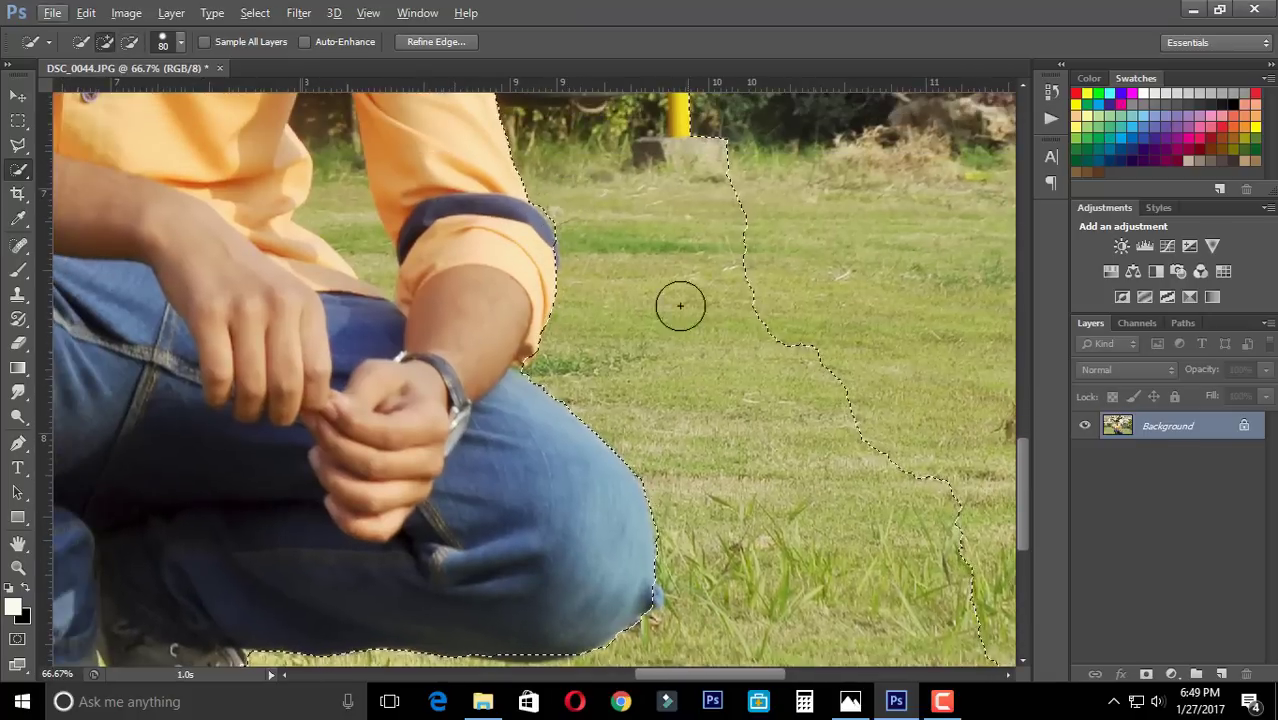
scroll(570, 428, down, 3)
scroll(620, 420, down, 2)
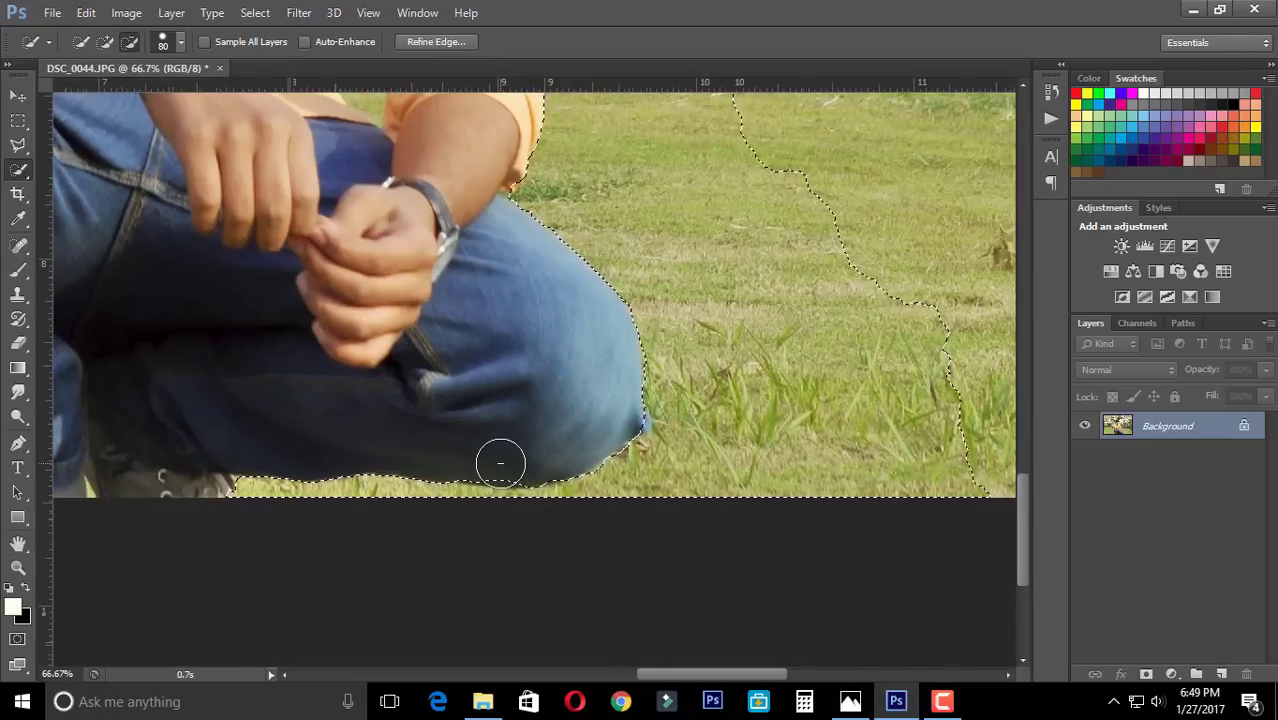
scroll(499, 456, left, 5)
scroll(863, 515, up, 2)
scroll(673, 337, down, 2)
scroll(673, 337, up, 3)
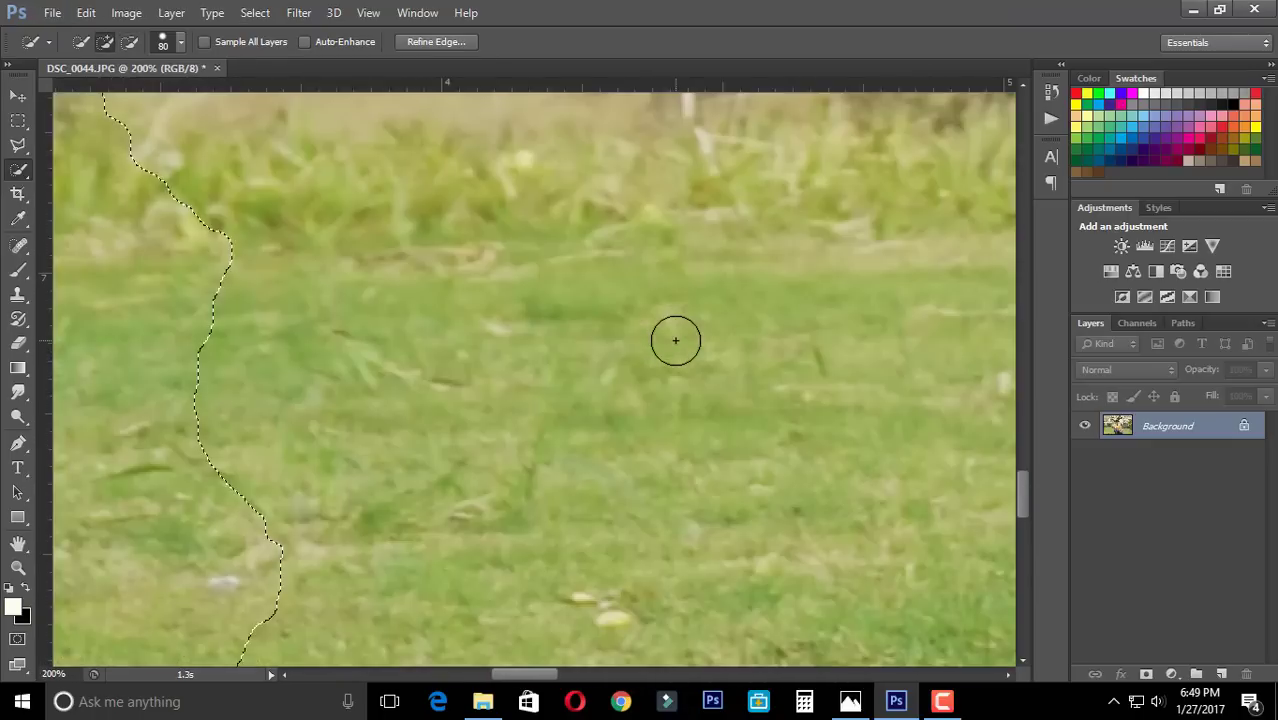
scroll(673, 337, down, 2)
scroll(673, 337, down, 1)
scroll(675, 341, down, 1)
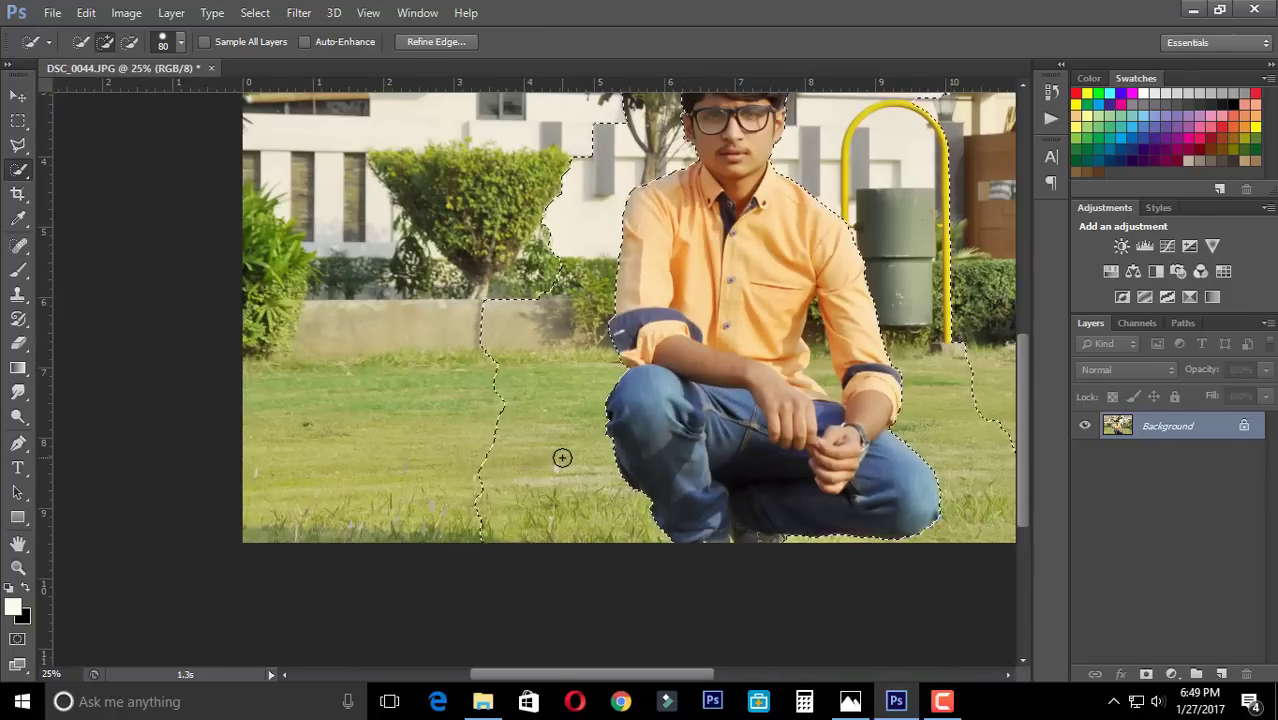
With a 500 px brush, add the trees and upper-right sky to the selection
key(bracketright)
key(bracketright)
key(bracketright)
key(bracketright)
key(bracketright)
key(bracketright)
scroll(272, 206, up, 1)
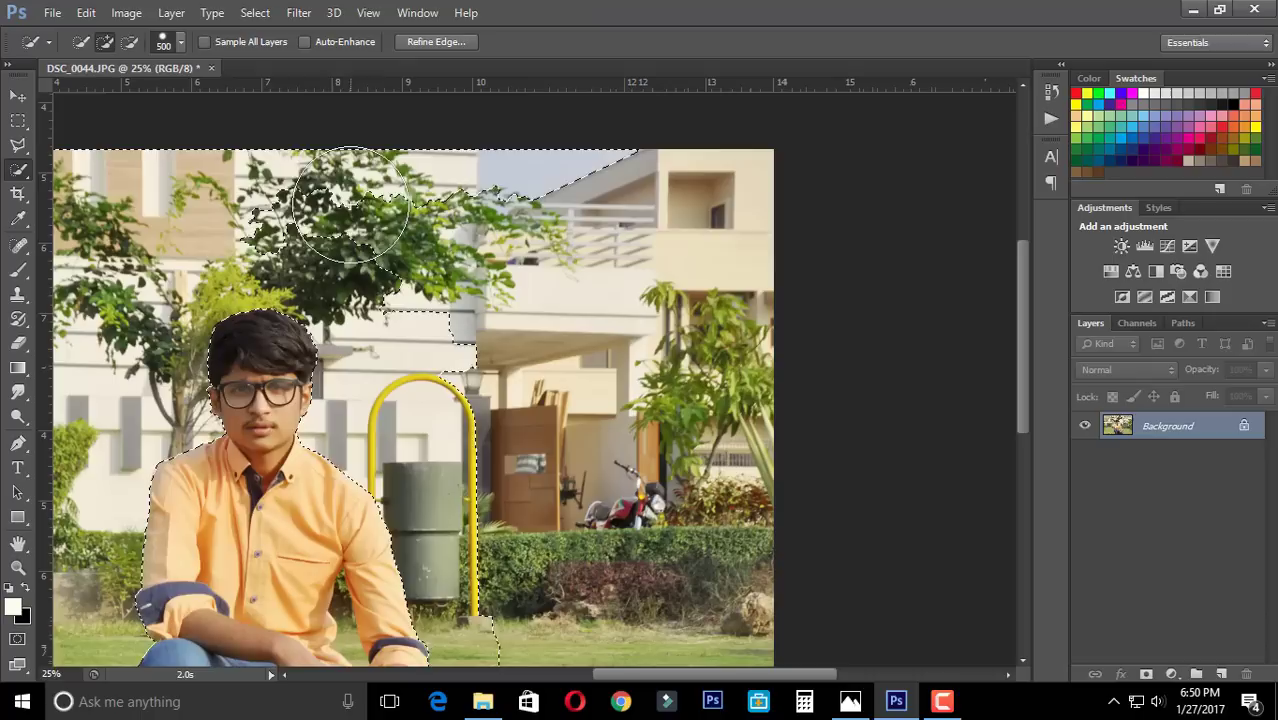
drag(350, 205, 658, 160)
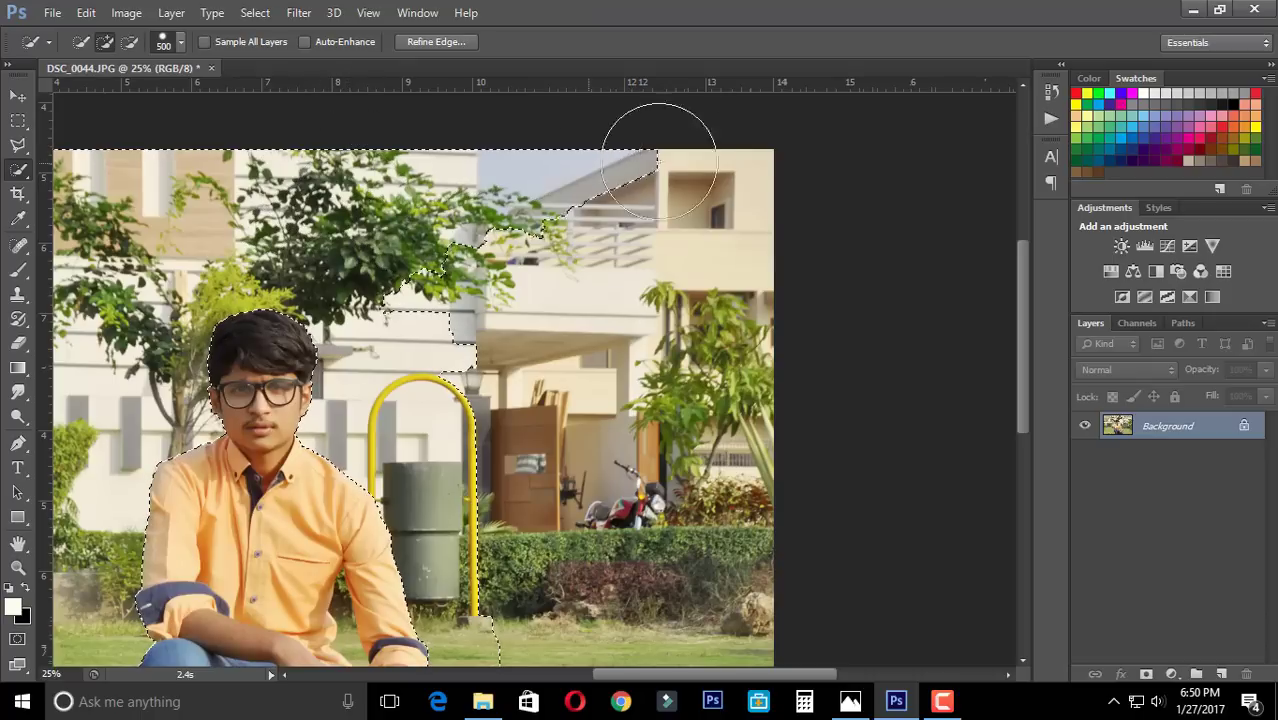
scroll(719, 517, down, 2)
scroll(560, 478, down, 1)
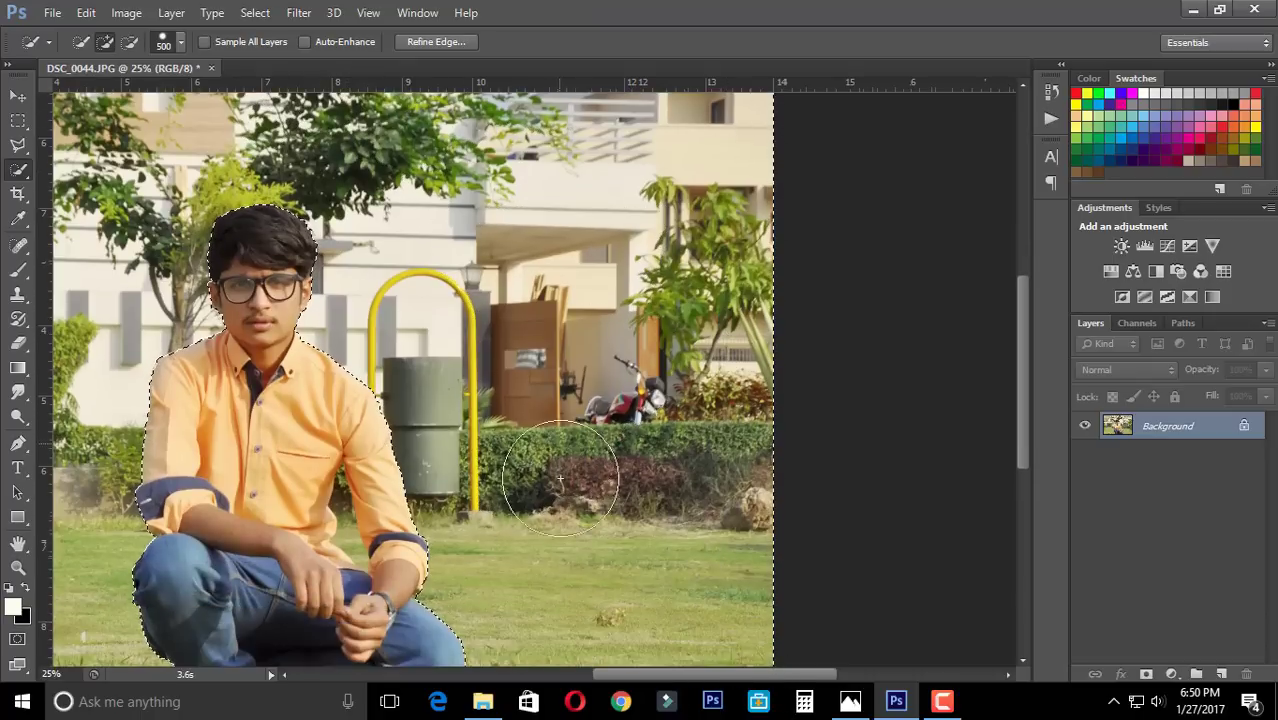
scroll(866, 187, up, 5)
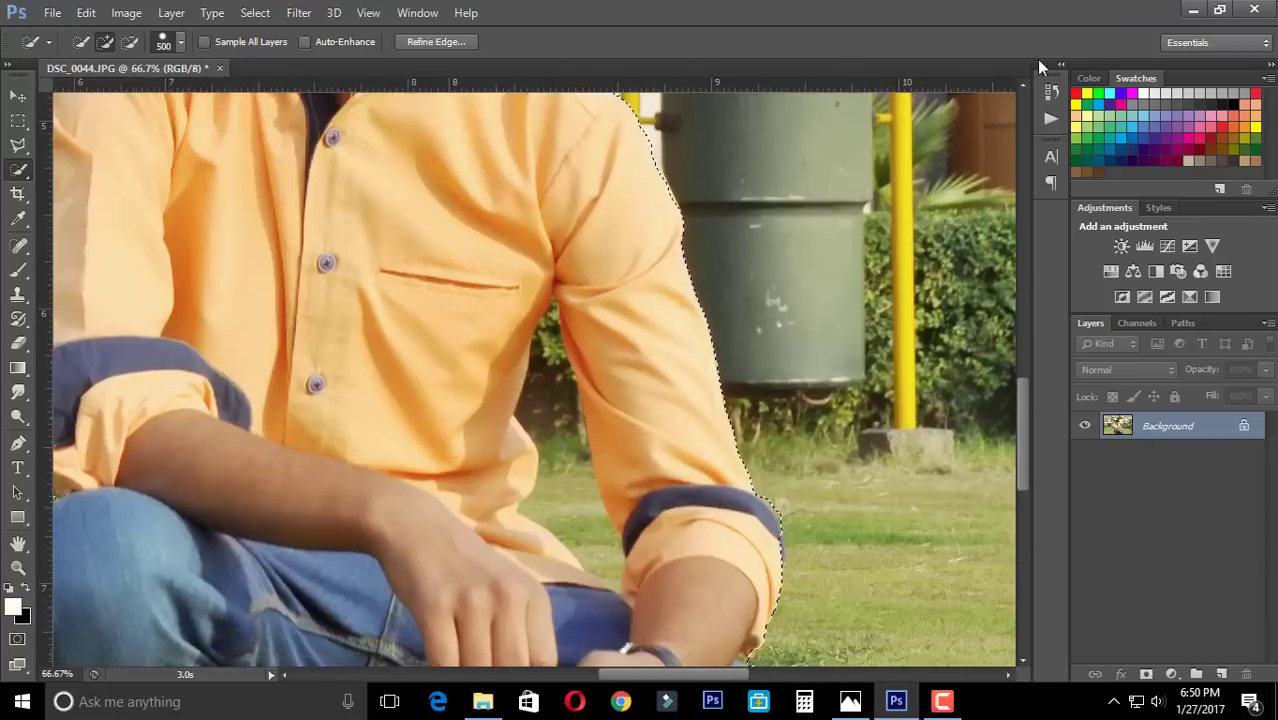
With a 30–40 px brush, add the grass gaps between arms and body
drag(866, 187, 664, 370)
key(bracketleft)
key(bracketleft)
key(bracketleft)
key(bracketleft)
key(bracketleft)
key(bracketleft)
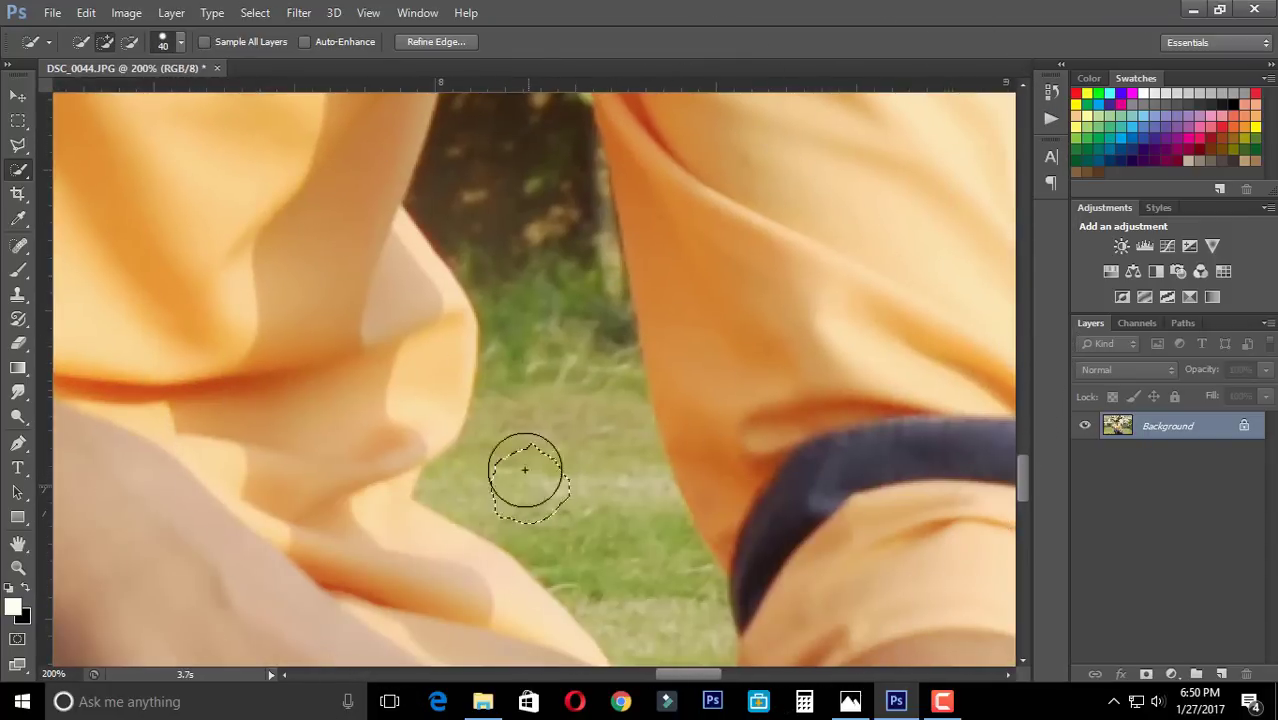
mouse_move(522, 462)
mouse_down()
mouse_move(520, 183)
mouse_move(511, 417)
mouse_up()
key(bracketleft)
drag(499, 200, 506, 131)
key(bracketleft)
key(bracketleft)
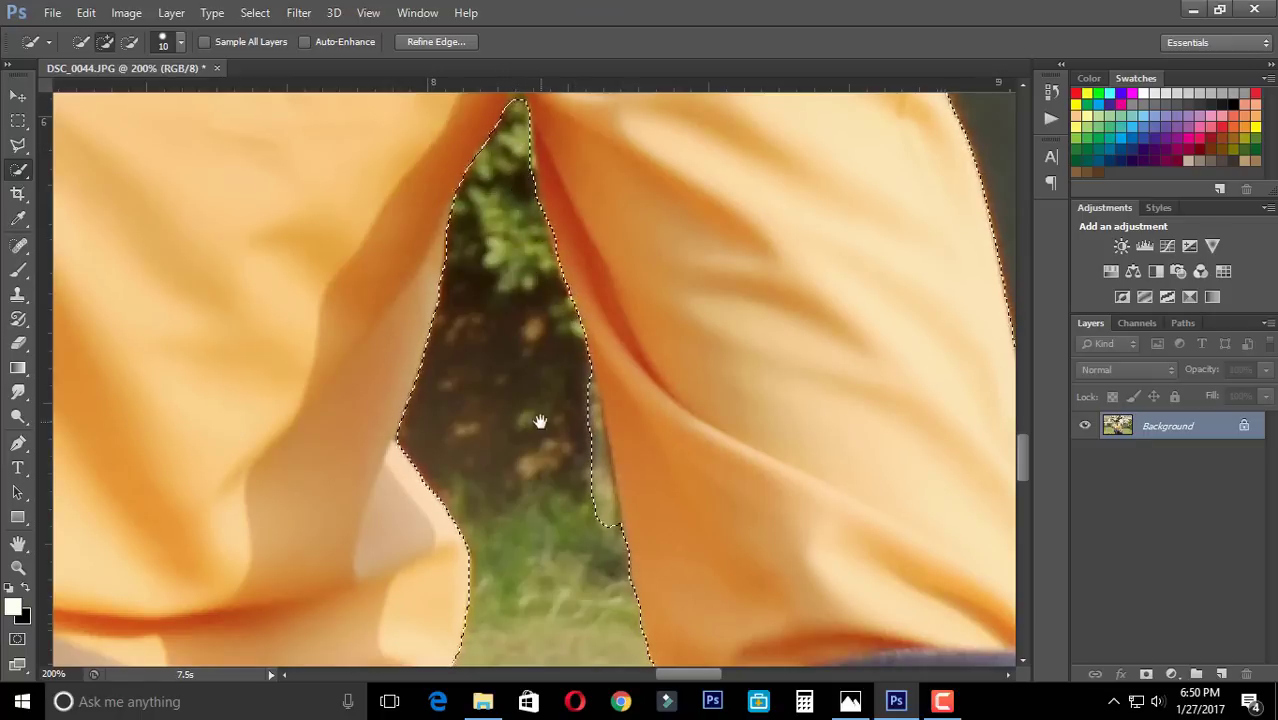
drag(540, 421, 540, 200)
drag(596, 331, 582, 183)
Pan over the hands and jeans to check the selection edge
drag(575, 505, 504, 342)
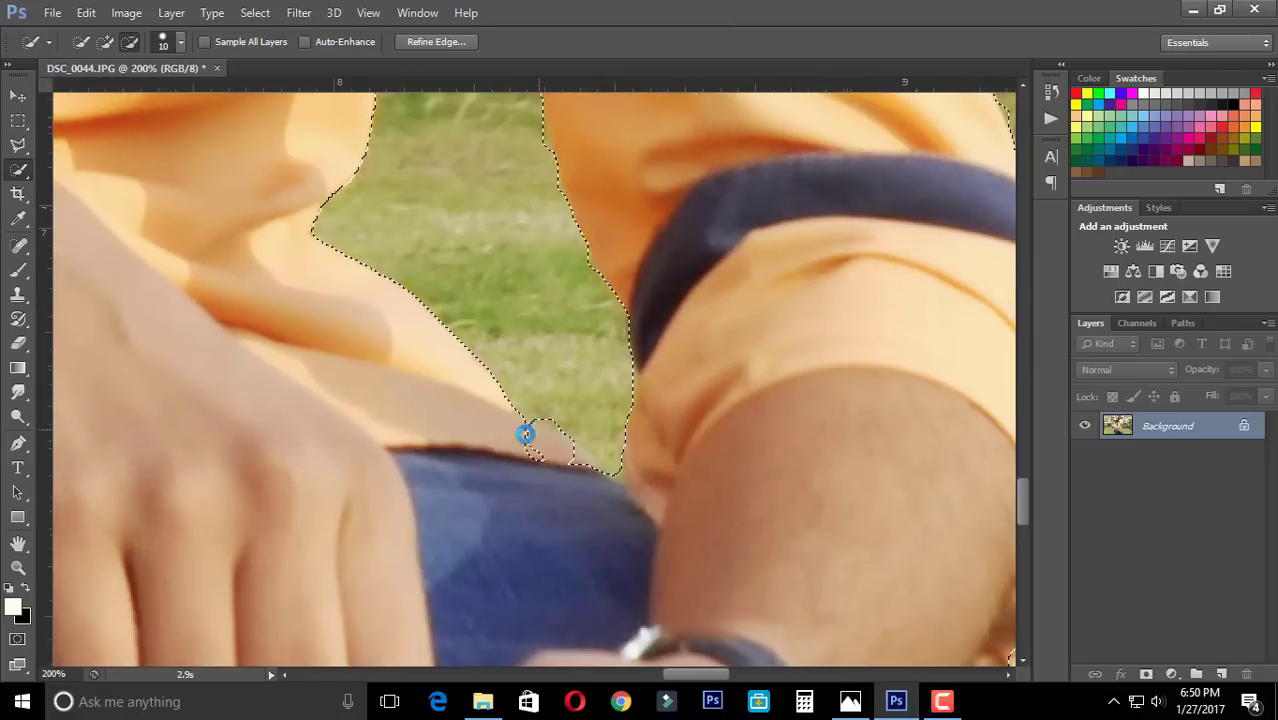
scroll(564, 348, down, 3)
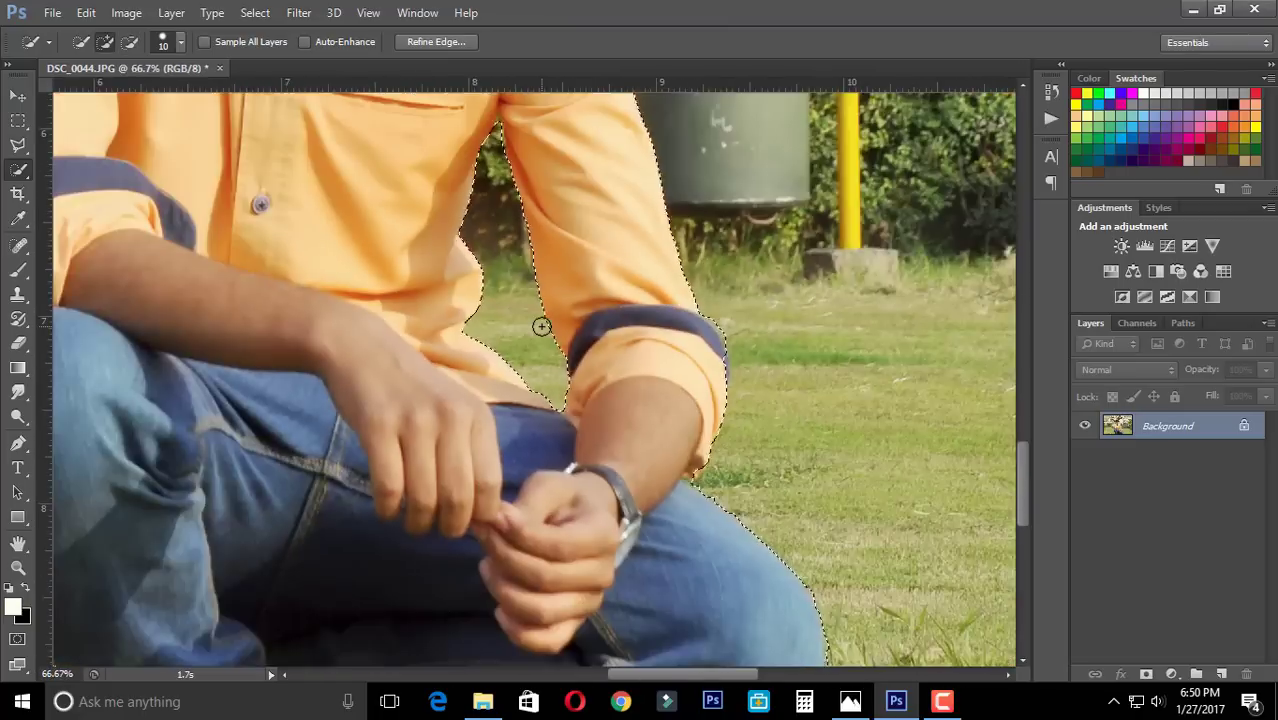
scroll(560, 340, down, 2)
scroll(555, 335, down, 2)
scroll(540, 326, up, 1)
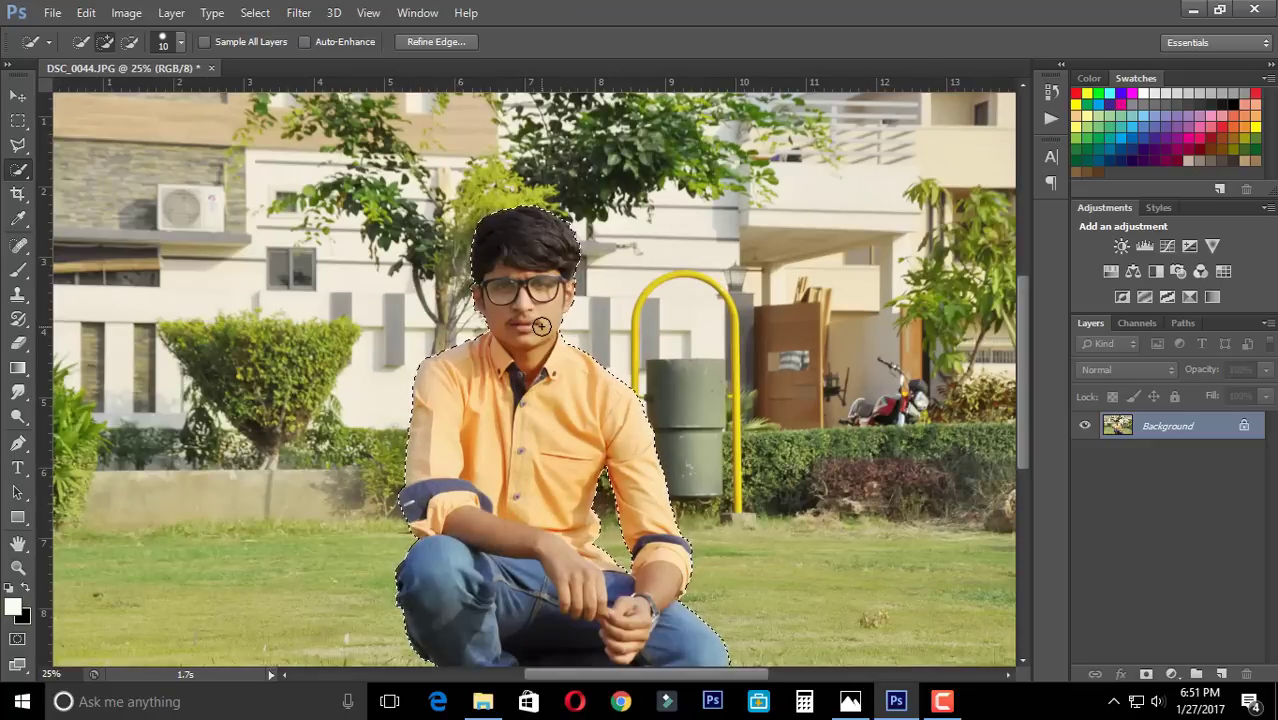
scroll(540, 326, down, 1)
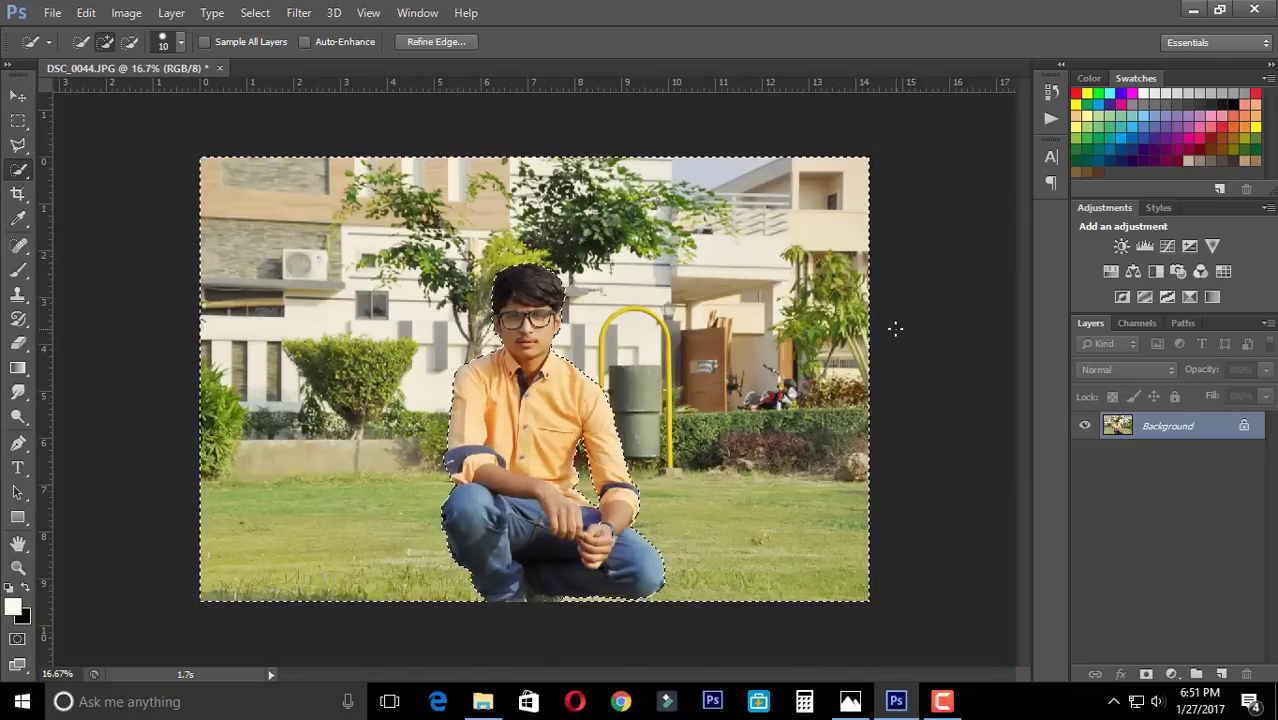
Apply a 57 px Tilt-Shift blur with the sharp band moved down toward the knees
click(255, 12)
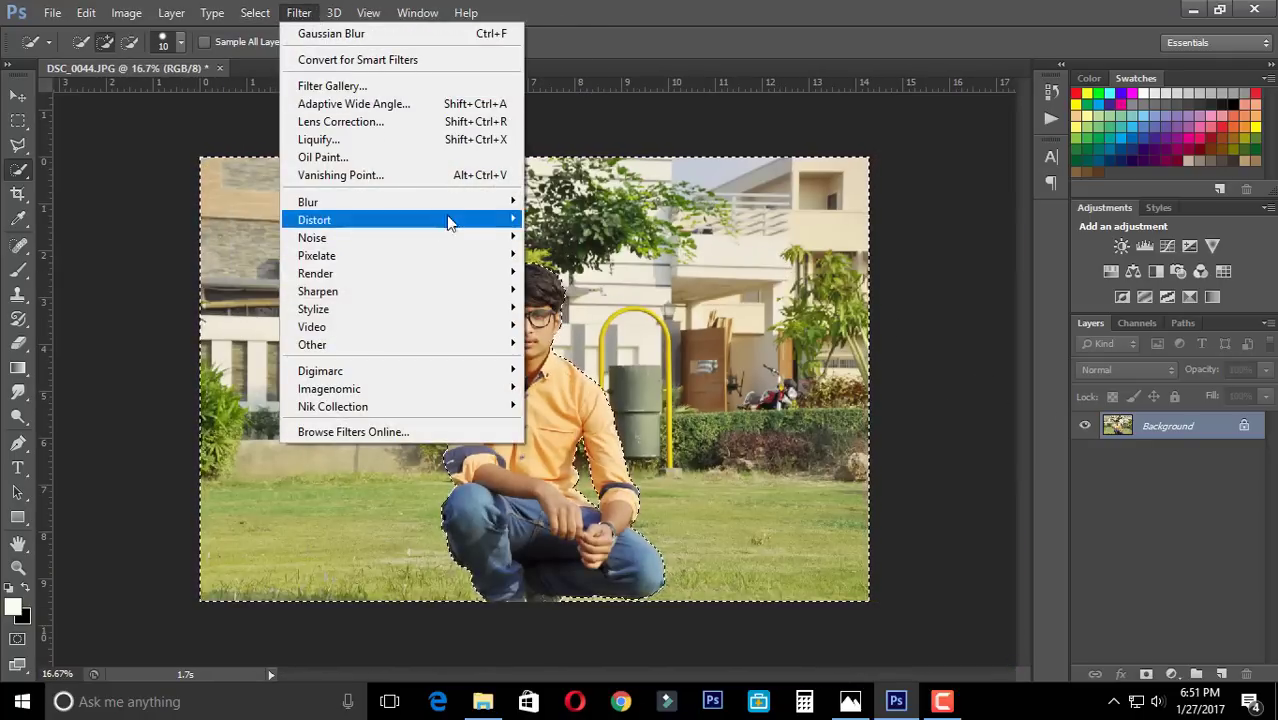
mouse_move(308, 202)
click(570, 236)
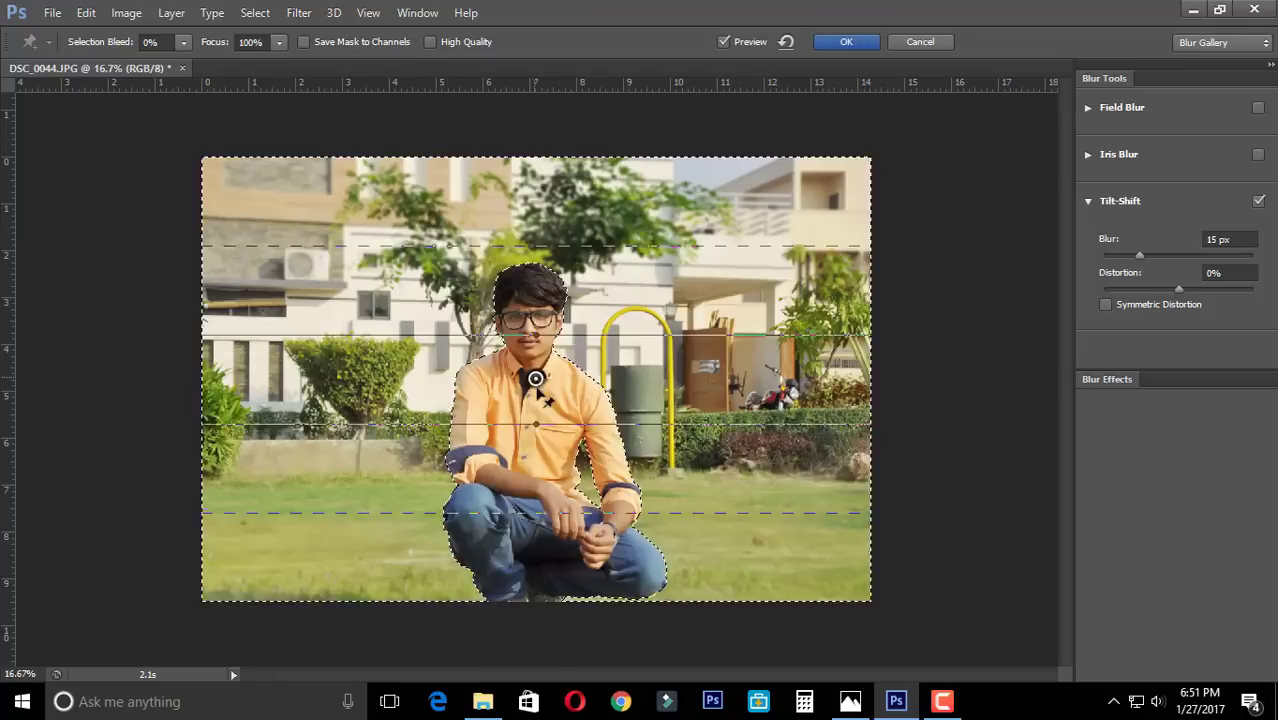
drag(535, 378, 500, 552)
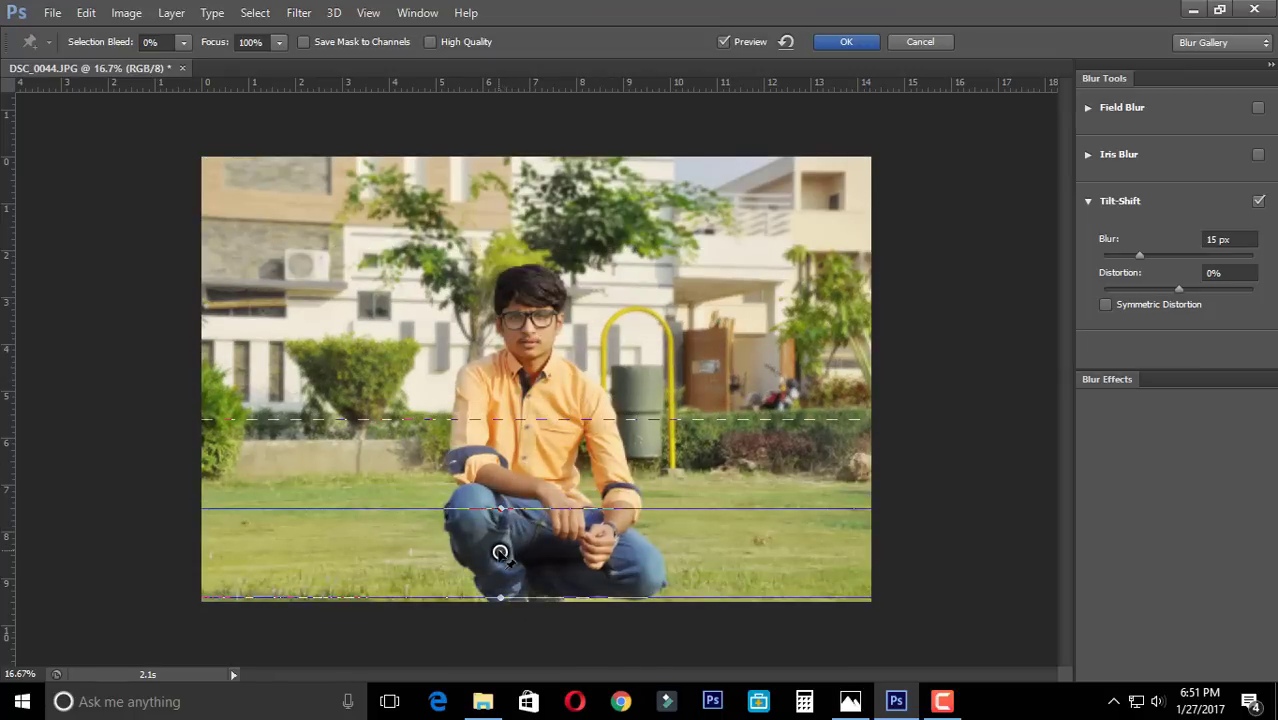
mouse_move(1140, 255)
mouse_down()
mouse_move(1170, 270)
mouse_move(1157, 276)
mouse_move(1168, 256)
mouse_up()
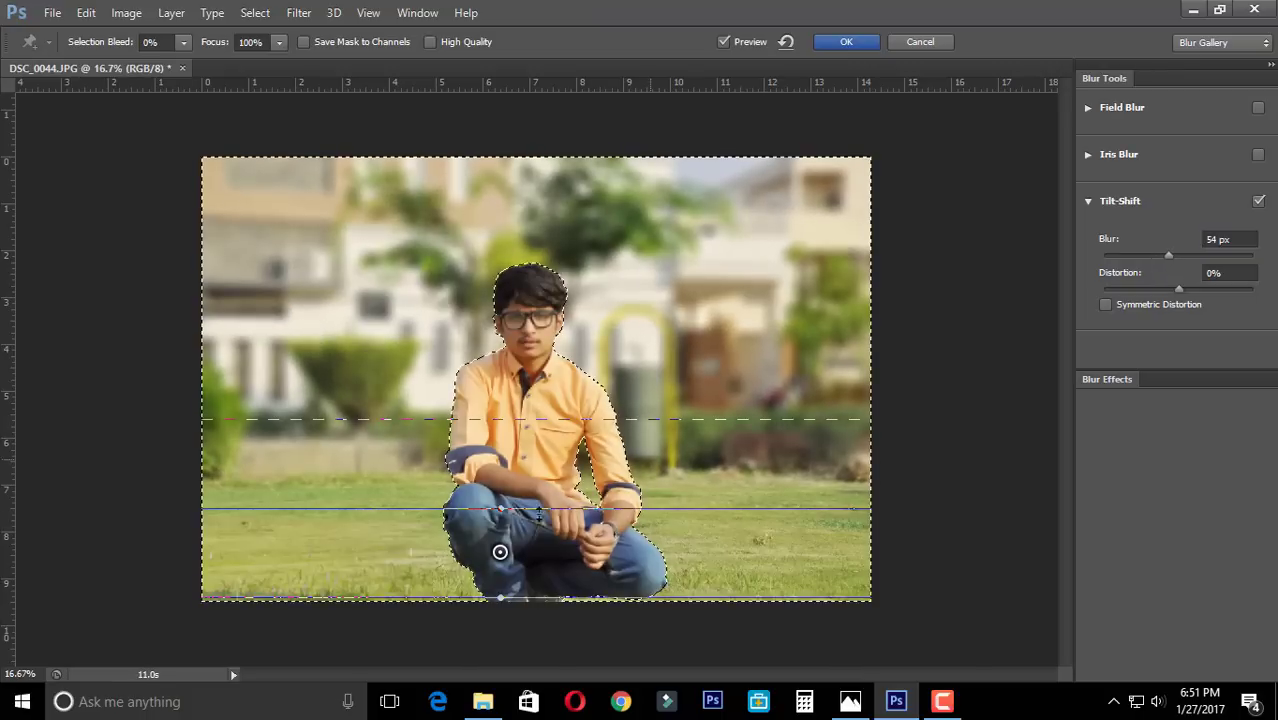
drag(500, 560, 498, 583)
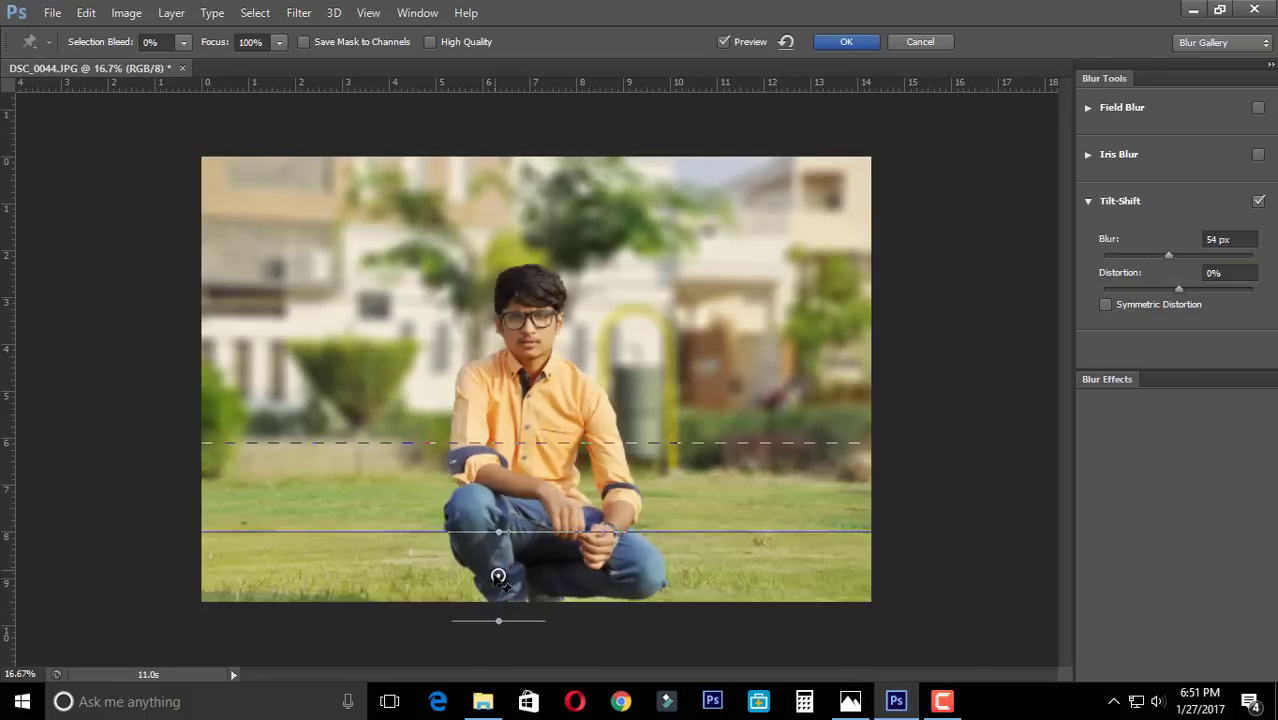
drag(1167, 258, 1170, 258)
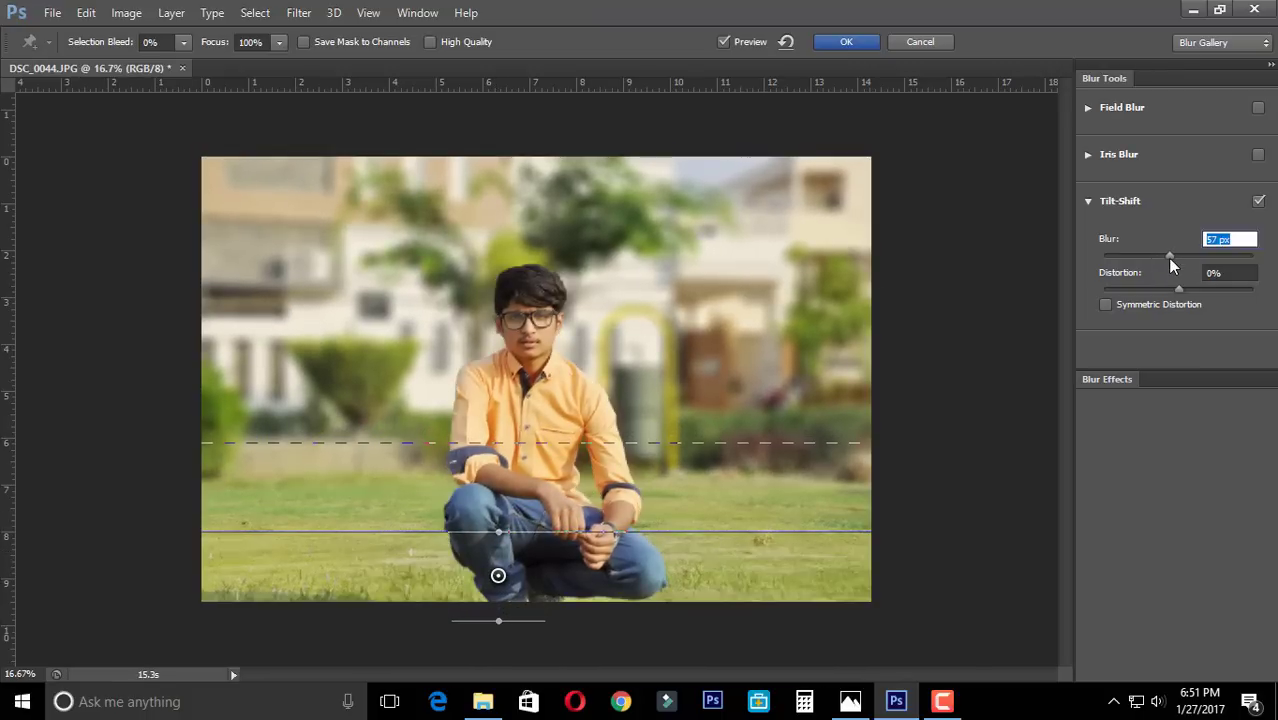
click(832, 42)
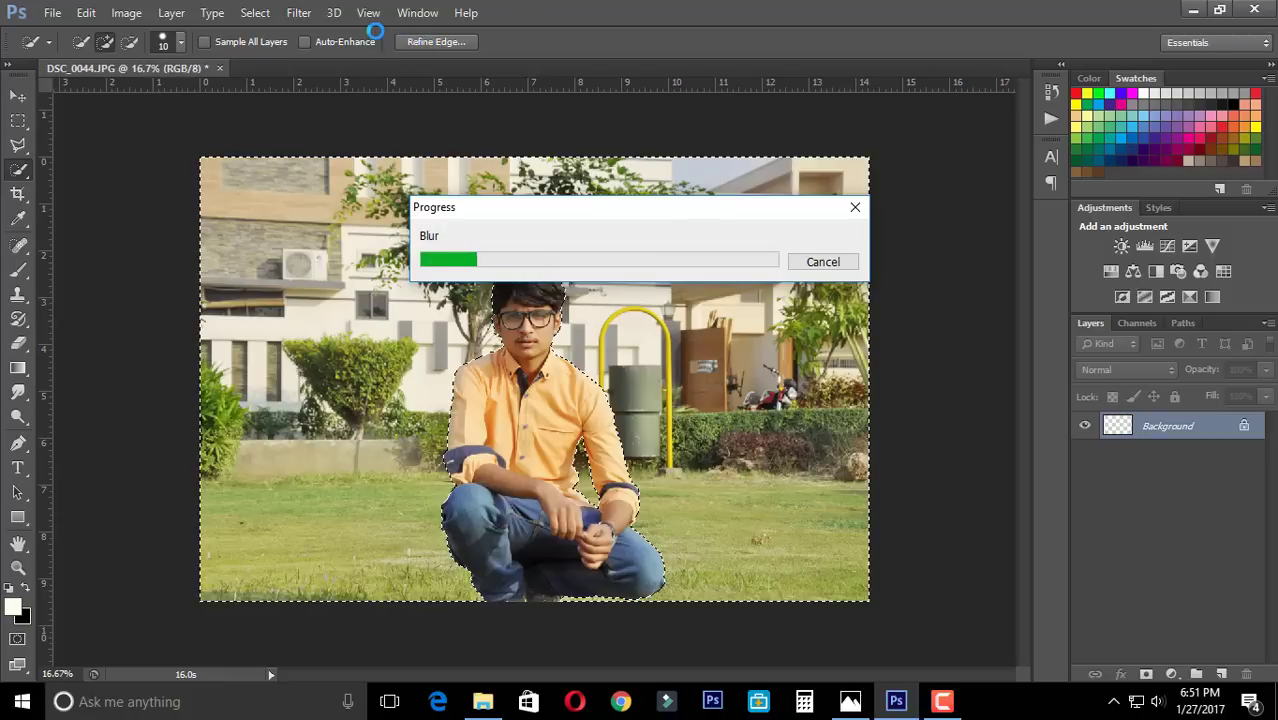
drag(516, 227, 490, 286)
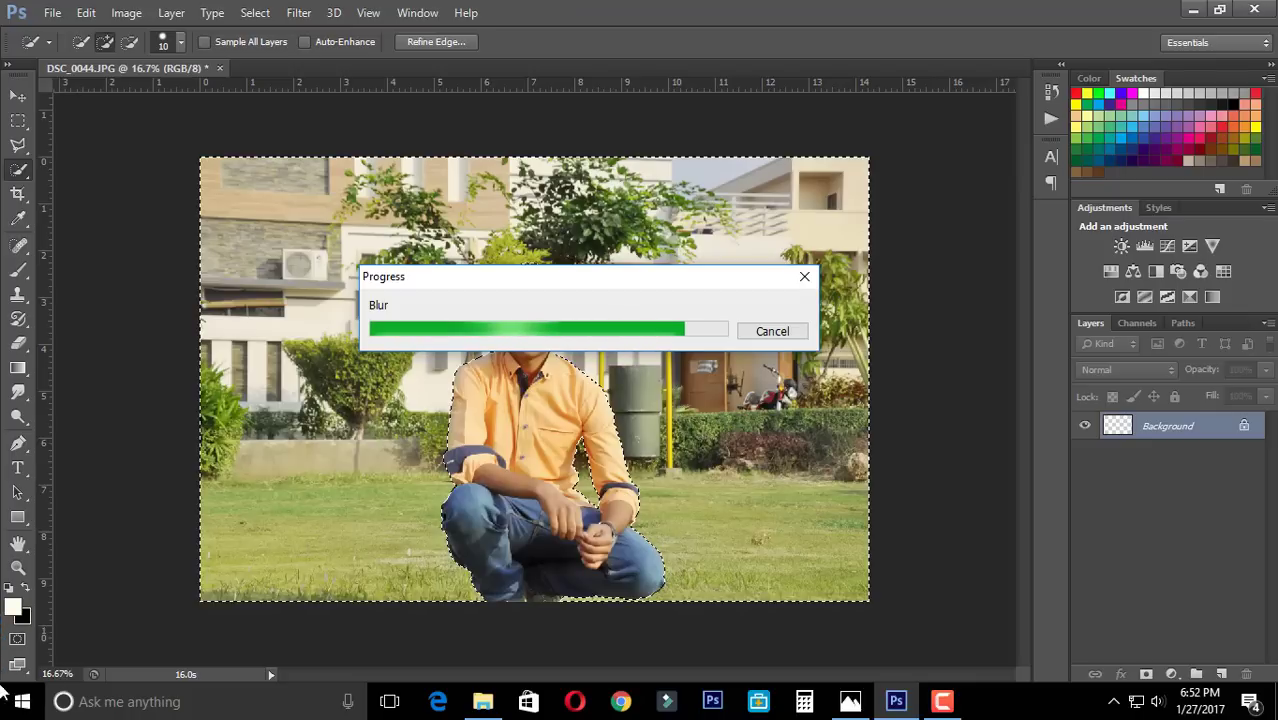
Brighten the blurred background with a Curves point
key(ctrl+plus)
key(ctrl+plus)
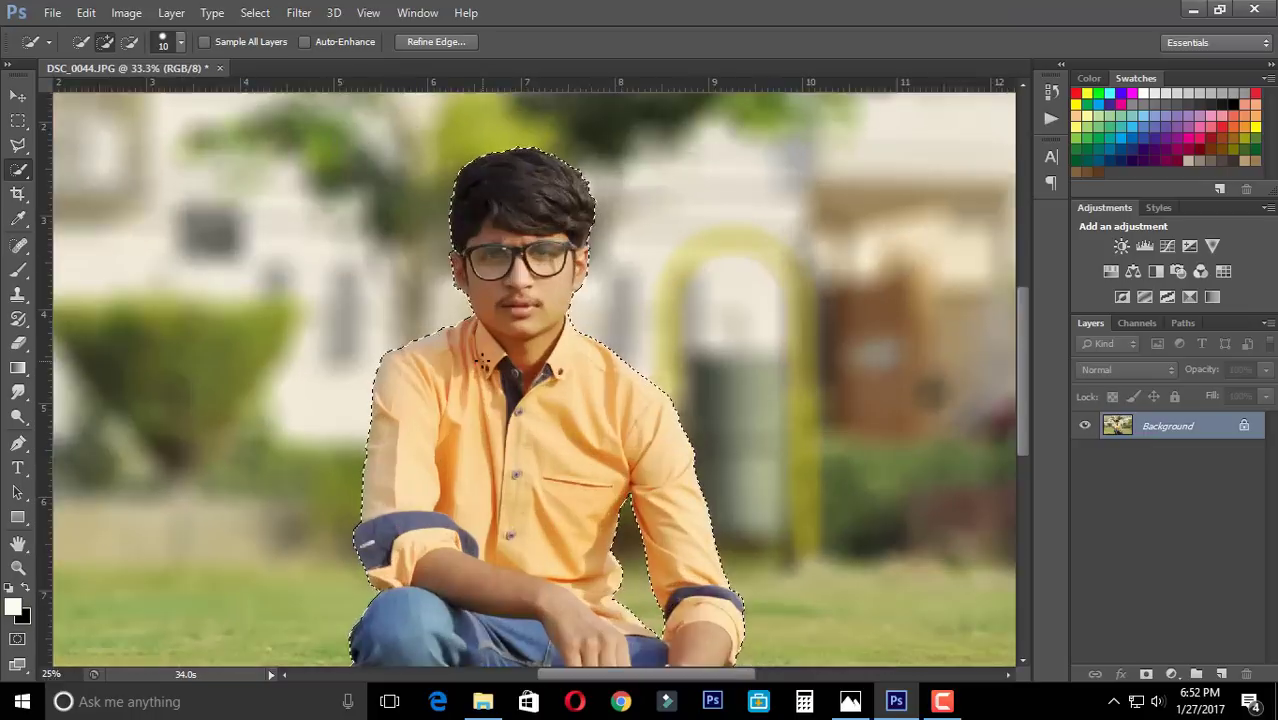
key(ctrl+minus)
key(ctrl+m)
drag(976, 399, 956, 391)
key(Return)
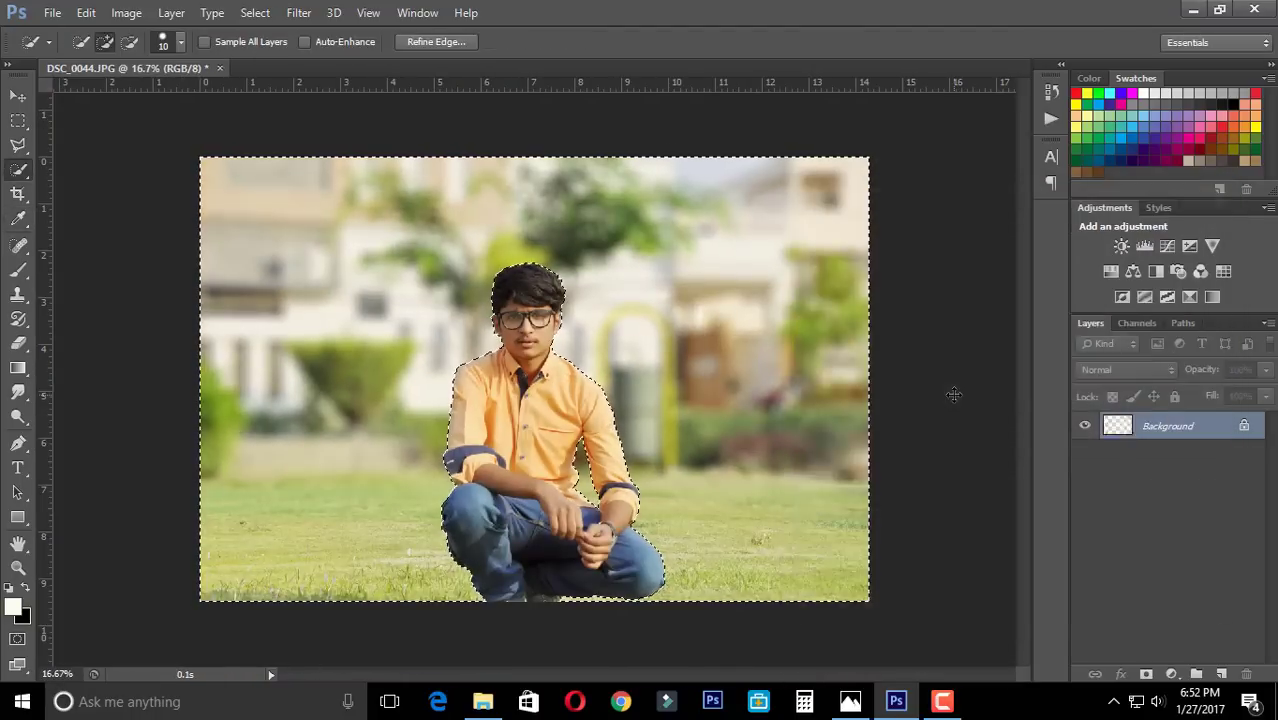
Add background contrast in Levels by pulling black, midtone and white points inward
key(ctrl+l)
drag(790, 515, 867, 515)
drag(947, 515, 884, 515)
drag(1028, 515, 1017, 515)
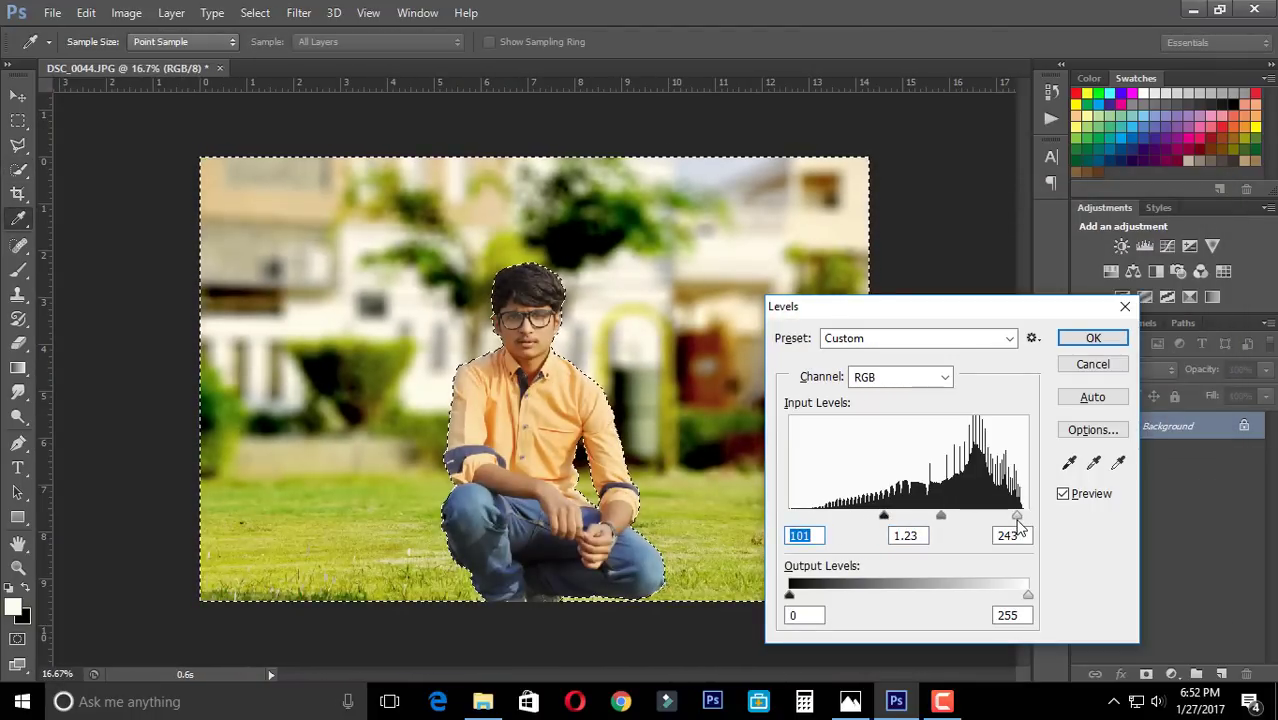
key(Return)
key(w)
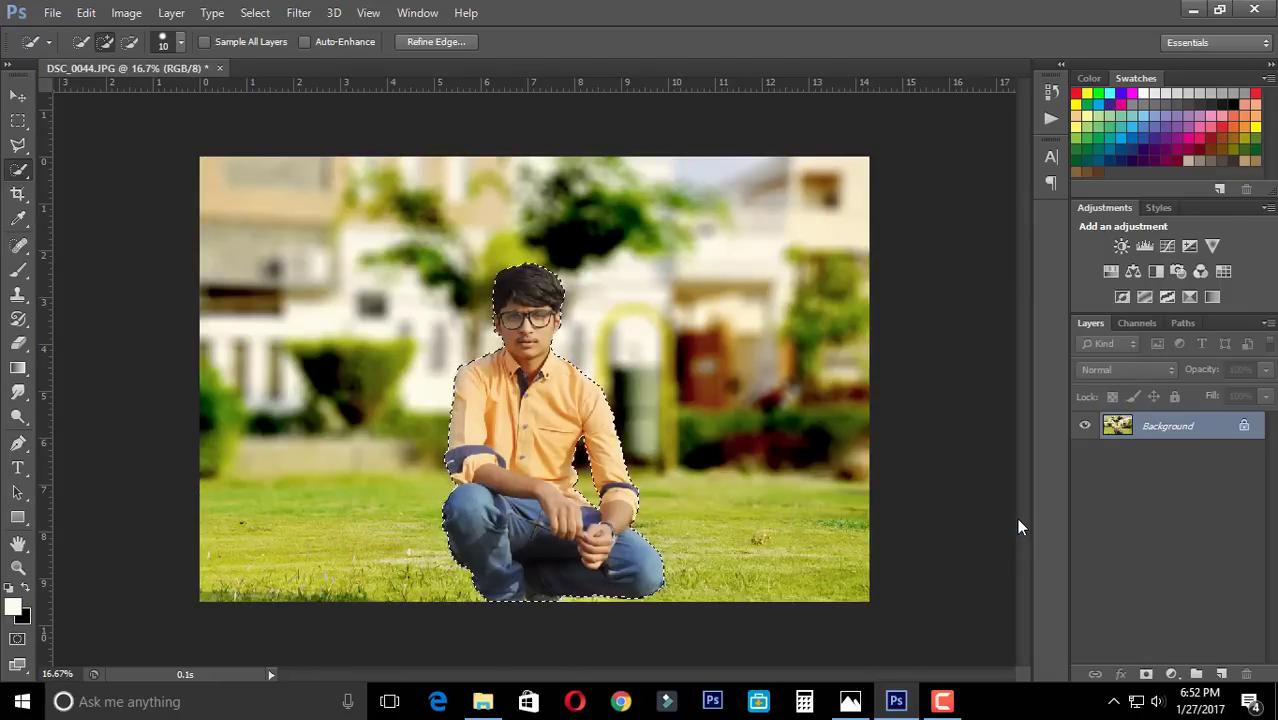
Lift the curve again, then set Levels black point 25 and pull in the white point
key(ctrl+m)
drag(968, 409, 967, 392)
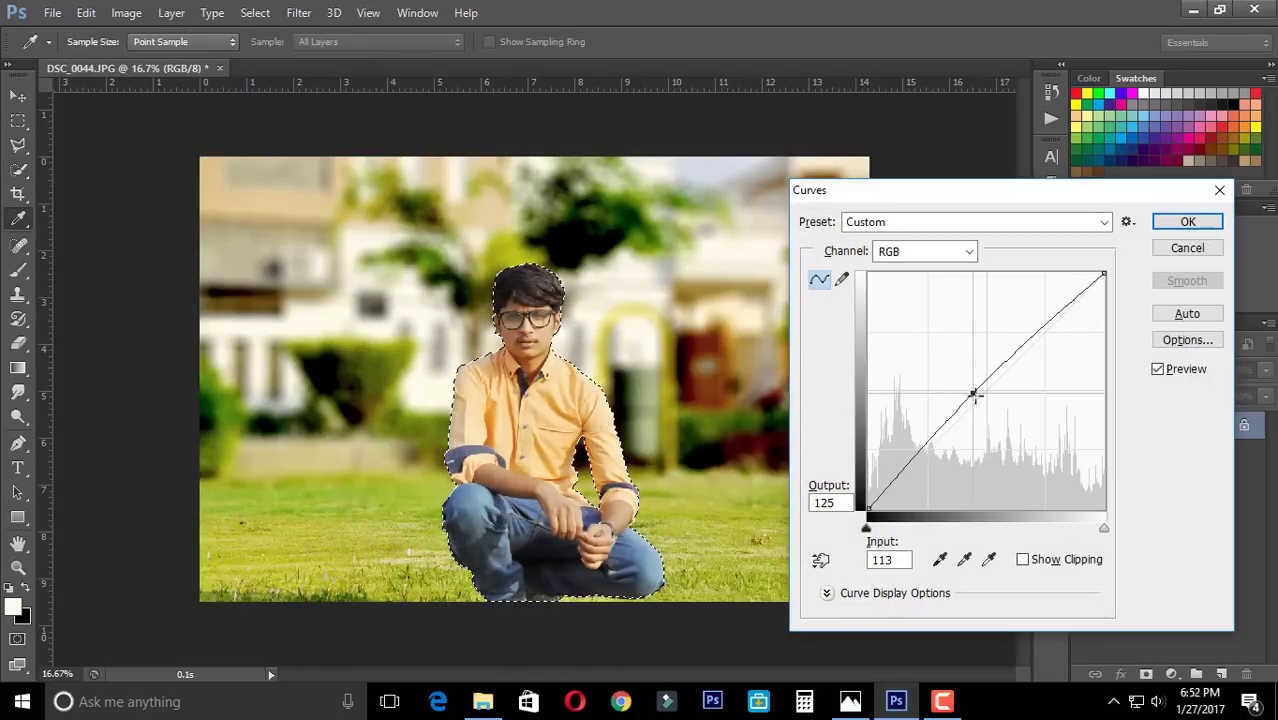
key(Return)
key(ctrl+l)
drag(790, 515, 812, 515)
drag(921, 515, 903, 525)
drag(1021, 517, 1007, 517)
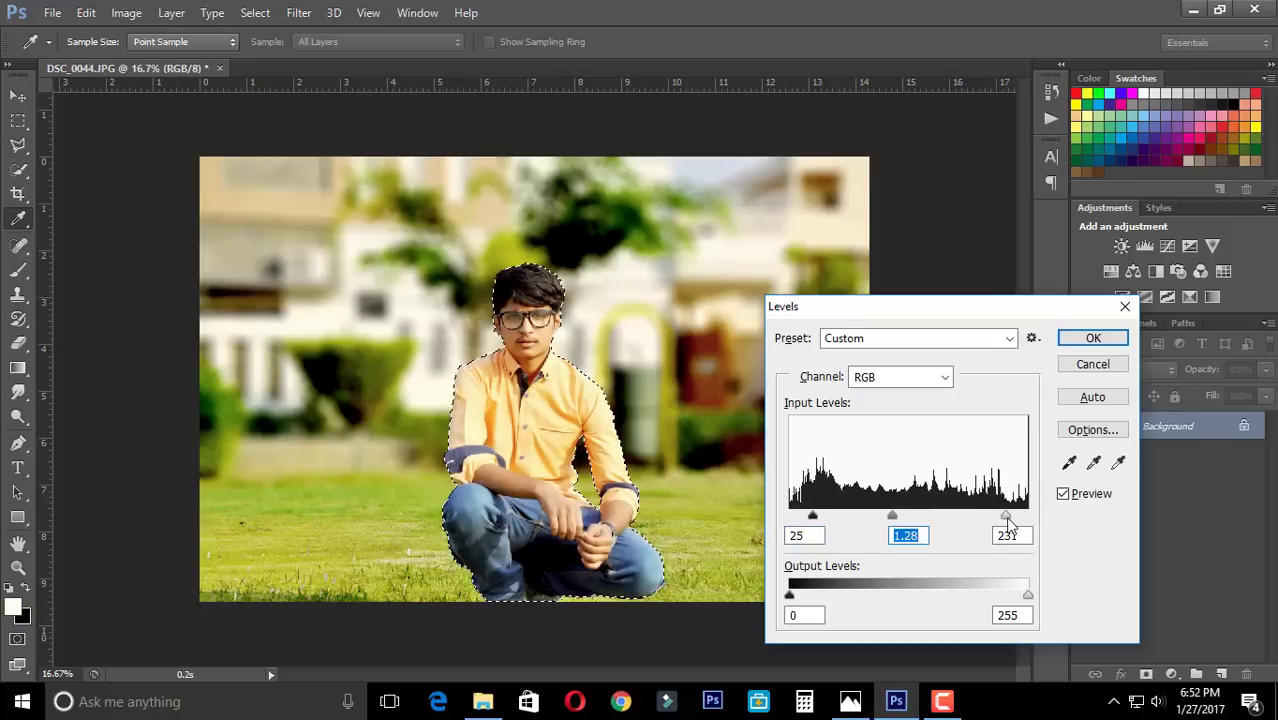
key(Return)
Raise the background midtones with one more Curves lift
key(ctrl+m)
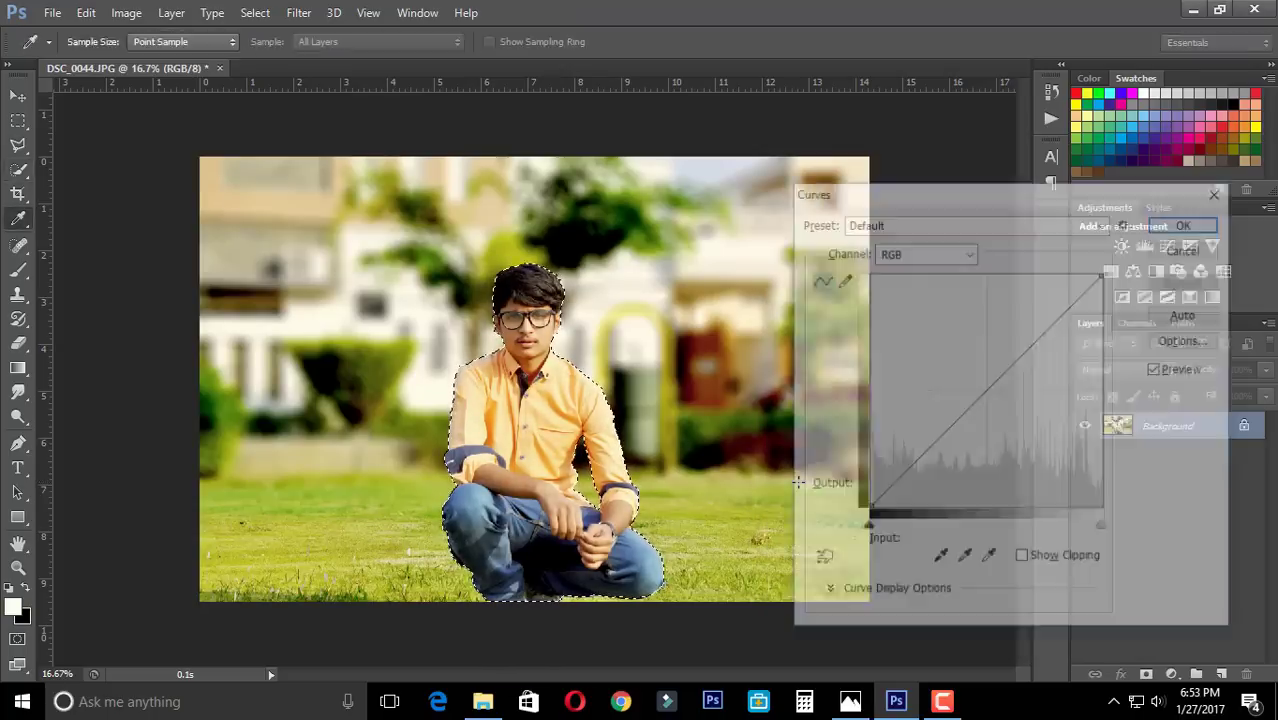
mouse_move(984, 392)
mouse_down()
mouse_move(984, 371)
mouse_move(985, 388)
mouse_up()
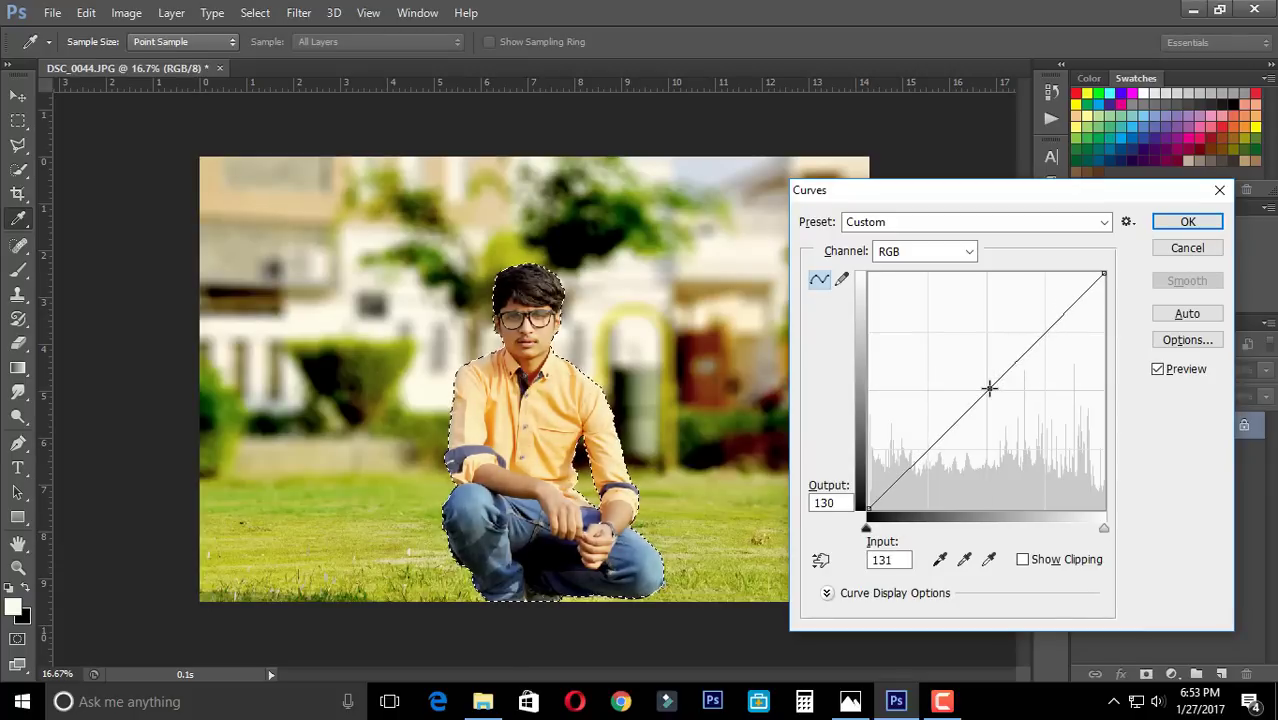
key(Return)
key(w)
scroll(987, 383, up, 3)
scroll(776, 177, down, 3)
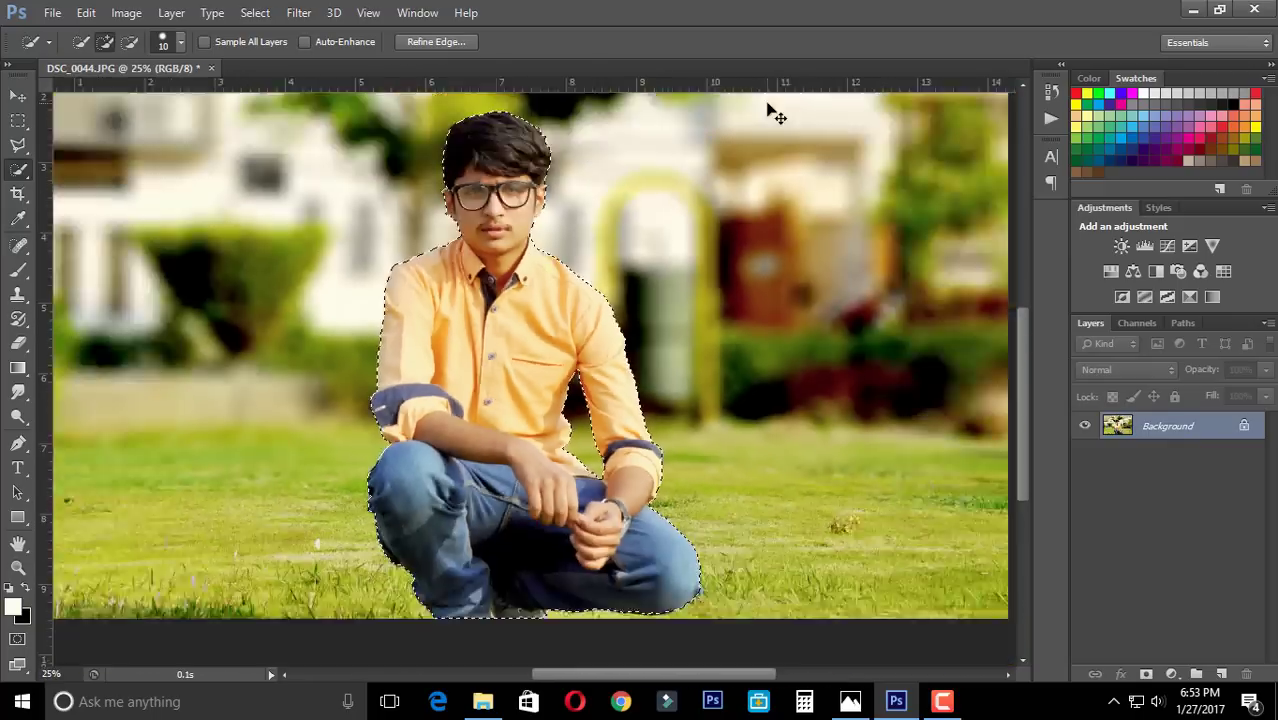
scroll(776, 115, down, 1)
Warm the background with Color Balance Yellow -26 and add a layer mask
key(ctrl+b)
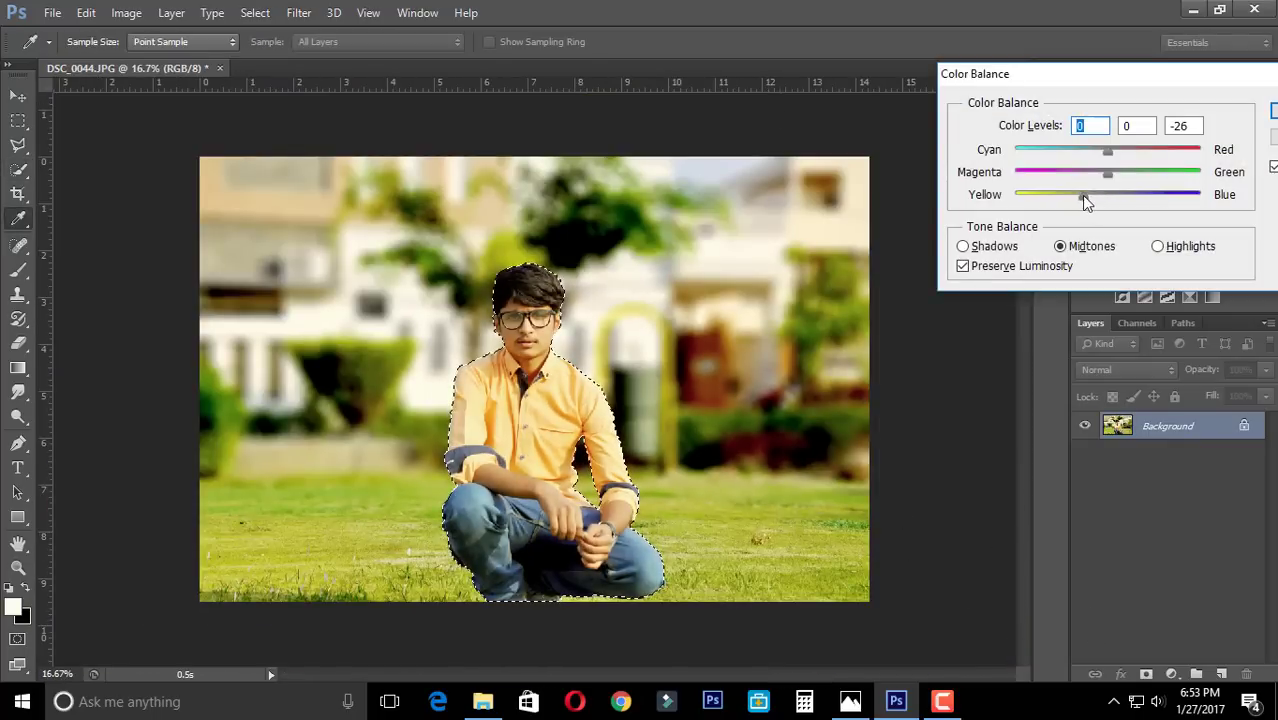
key(Return)
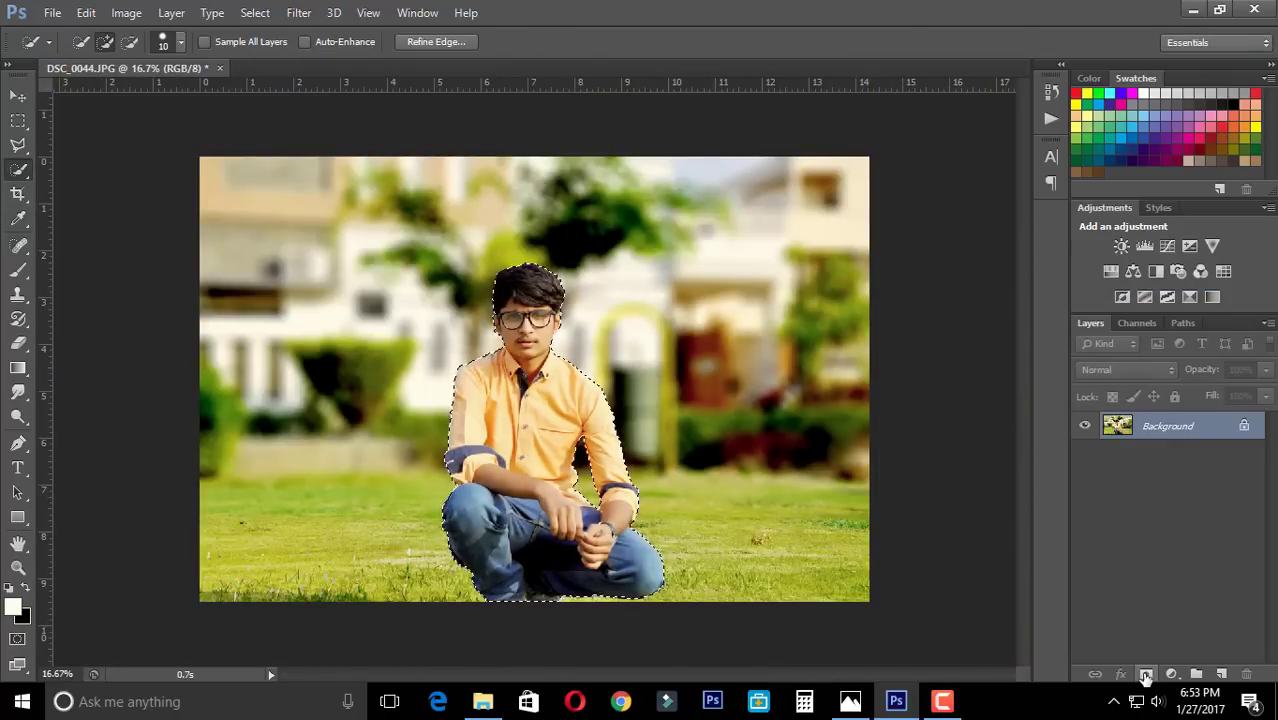
click(1146, 677)
Replace the layer mask with a Vibrance adjustment layer and adjust its amount
key(ctrl+z)
click(1171, 675)
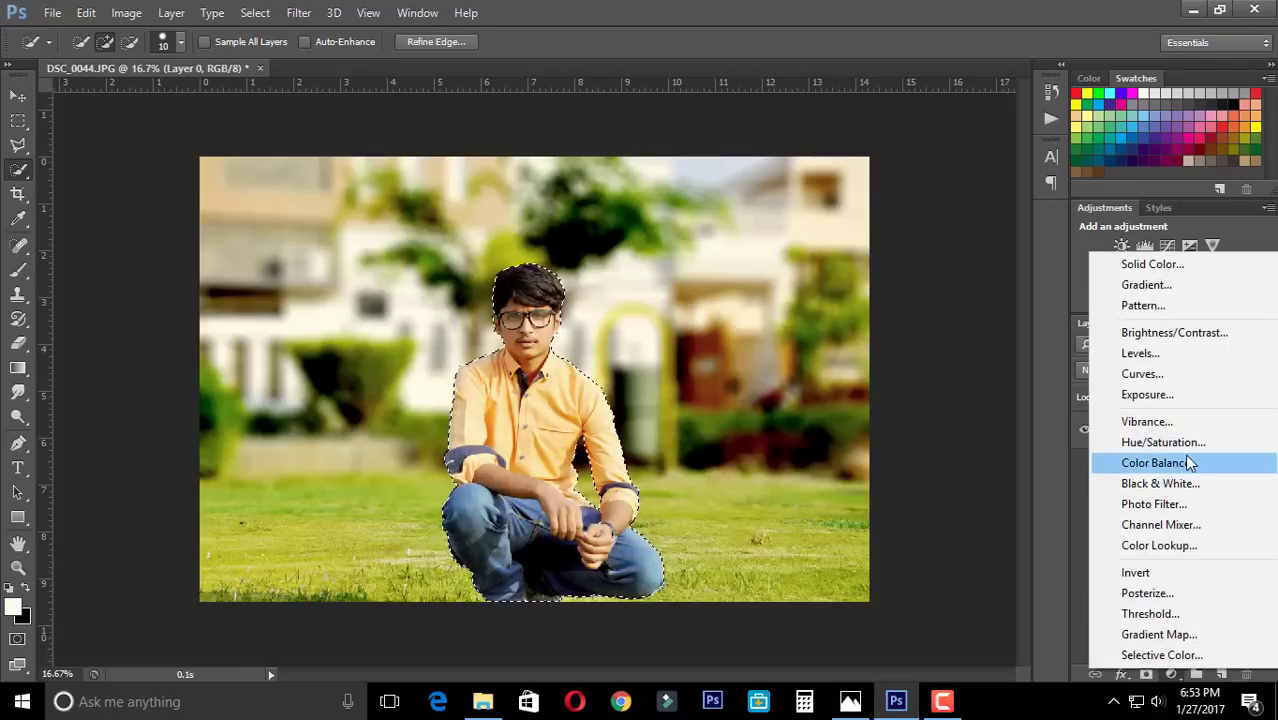
click(1160, 421)
key(ctrl+plus)
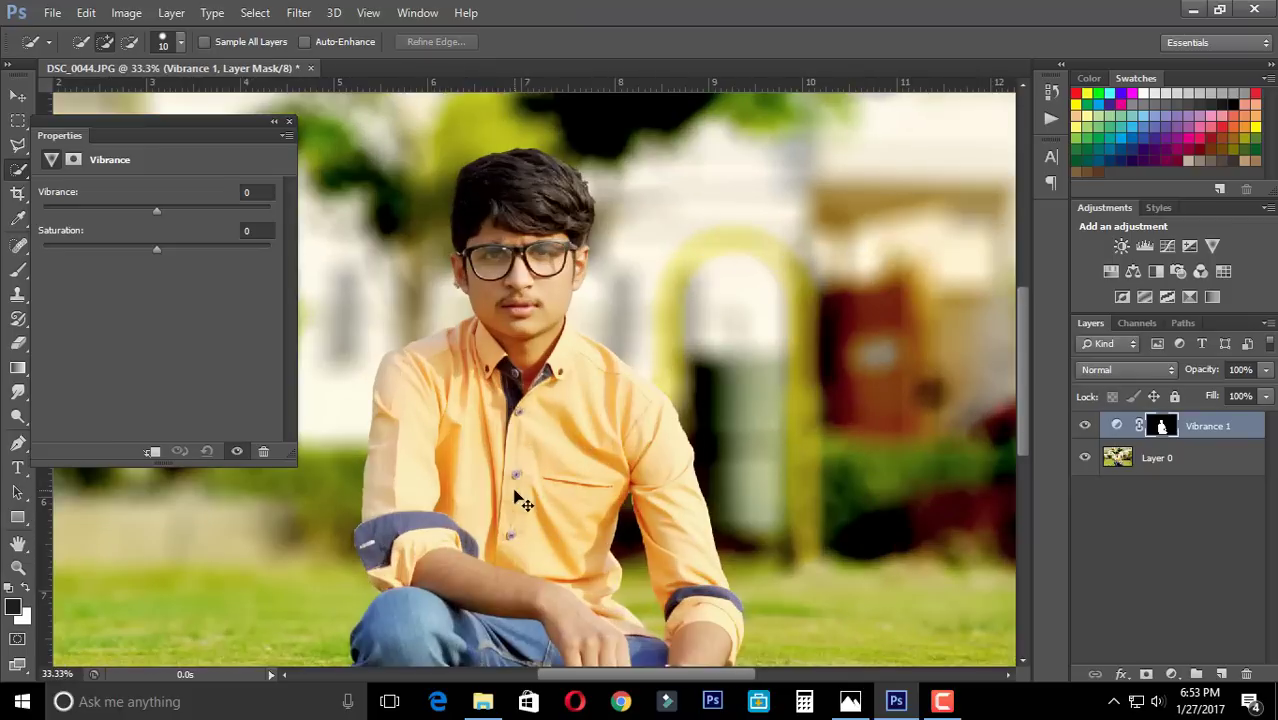
drag(183, 210, 154, 203)
click(288, 122)
key(ctrl+minus)
key(ctrl+minus)
key(ctrl+minus)
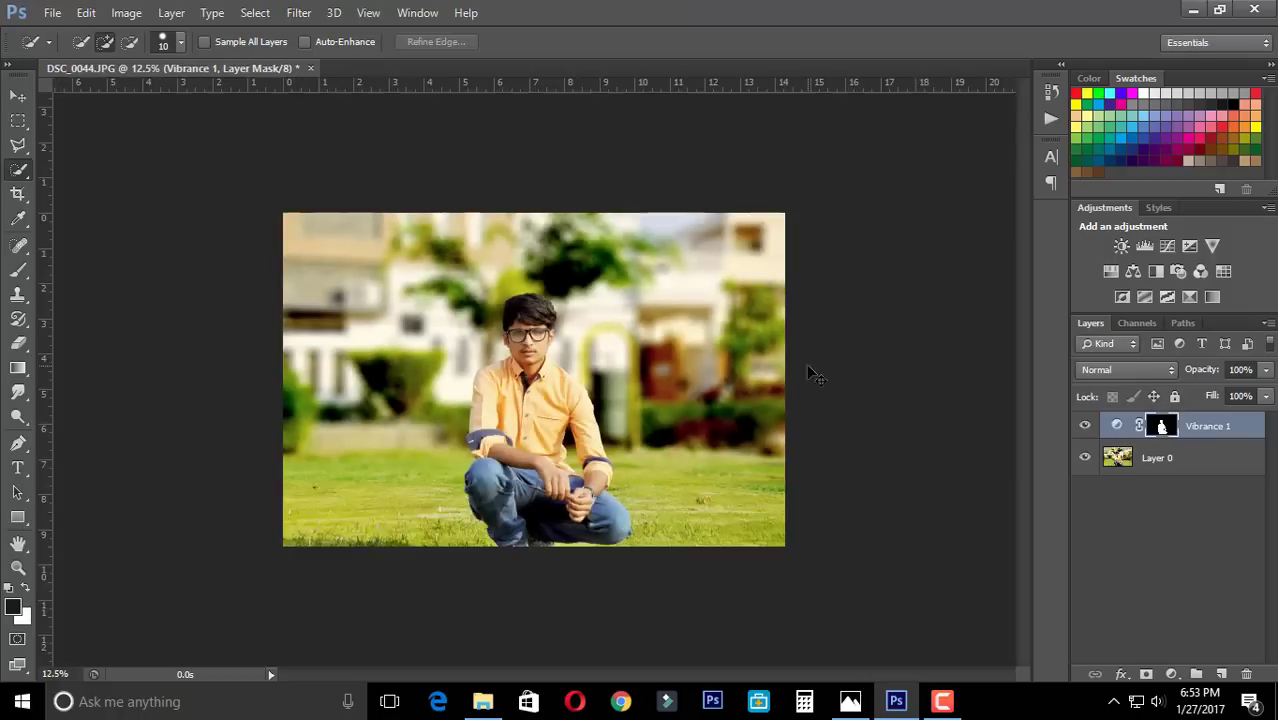
key(ctrl+plus)
Add a Hue/Saturation layer with Hue -2, Saturation -60 and Lightness 0
click(1172, 674)
click(1163, 444)
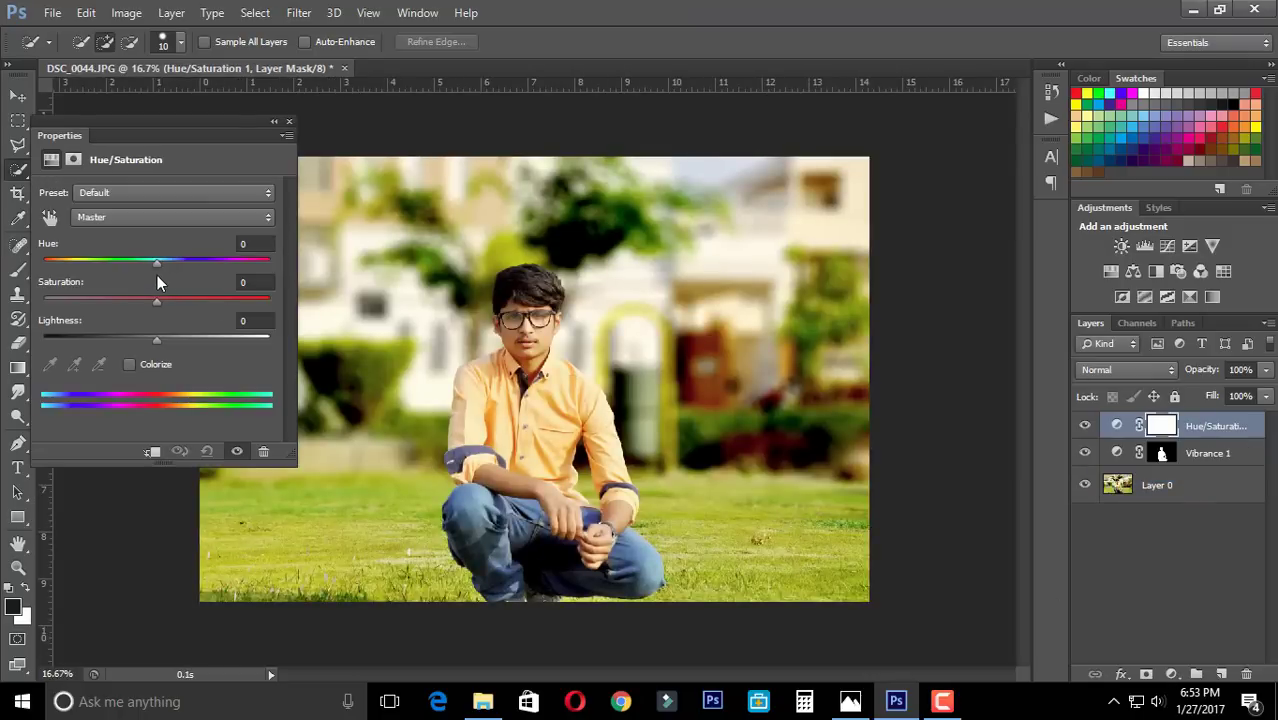
mouse_move(156, 264)
mouse_down()
mouse_move(145, 300)
mouse_move(128, 292)
mouse_up()
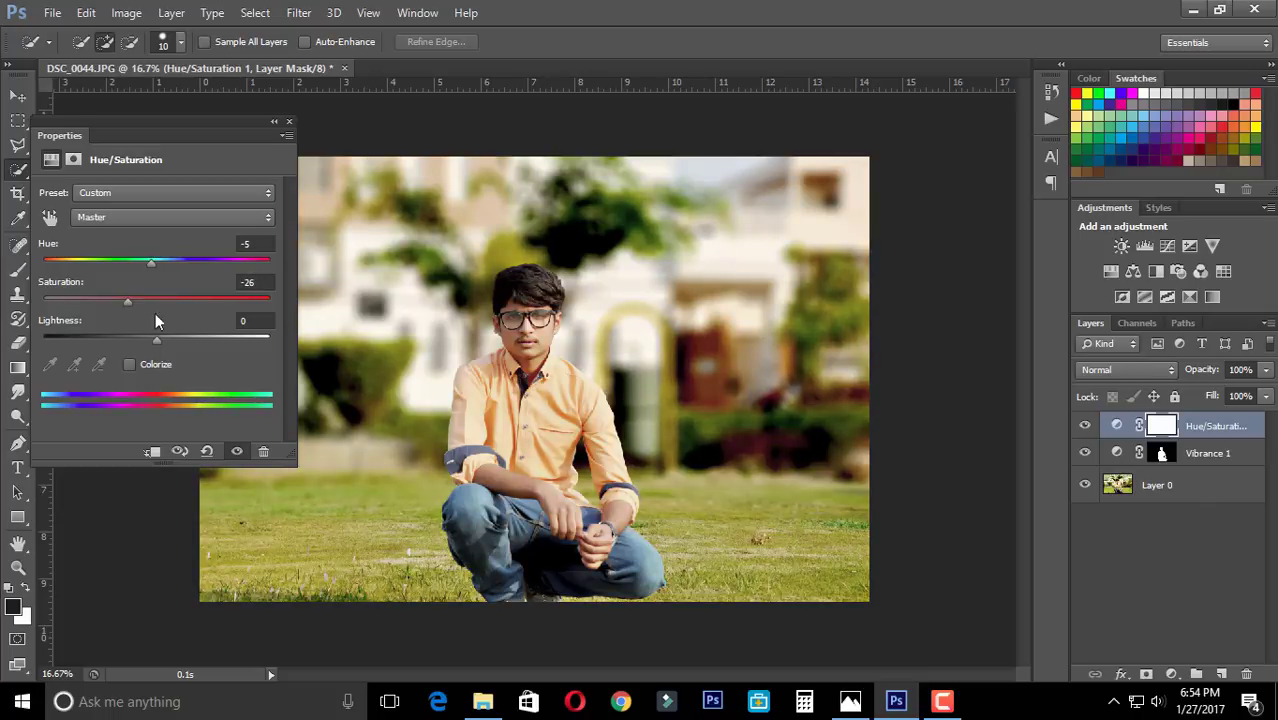
mouse_move(156, 340)
mouse_down()
mouse_move(172, 339)
mouse_move(141, 334)
mouse_up()
double_click(248, 320)
text(0)
drag(151, 262, 89, 300)
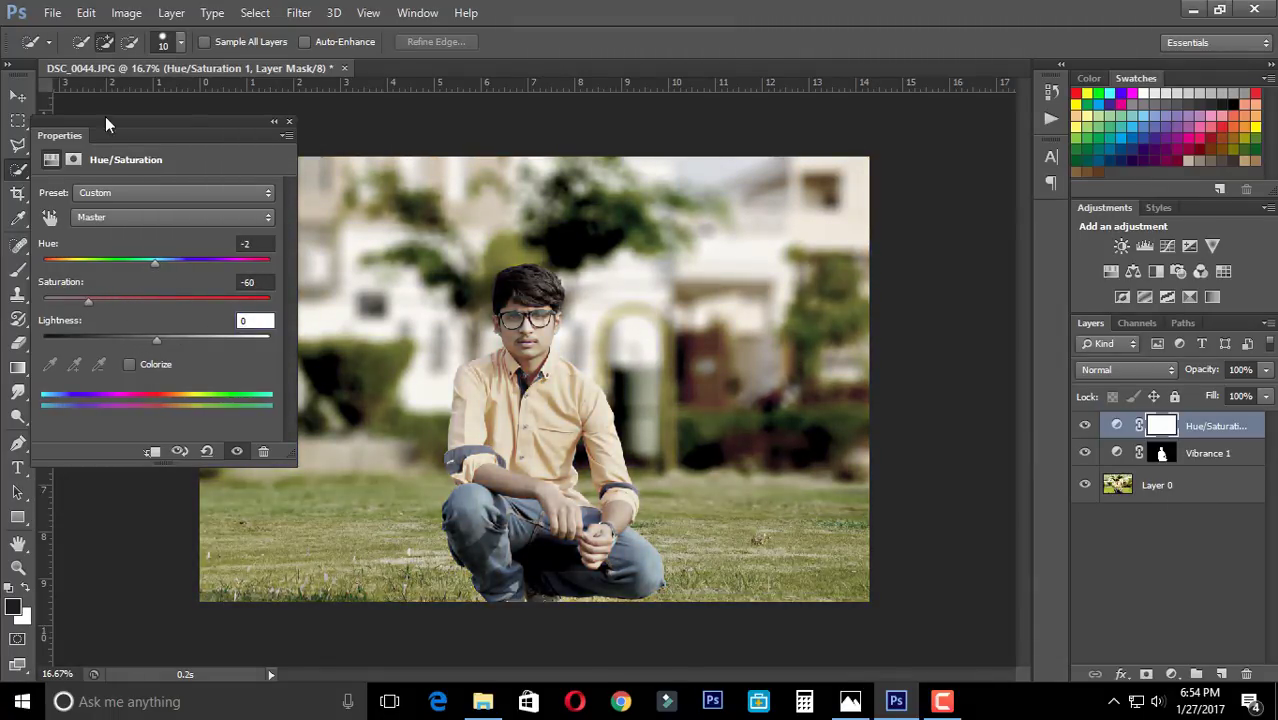
click(289, 121)
Delete the Hue/Saturation layer, then briefly try Curves and Levels without applying any changes
key(Delete)
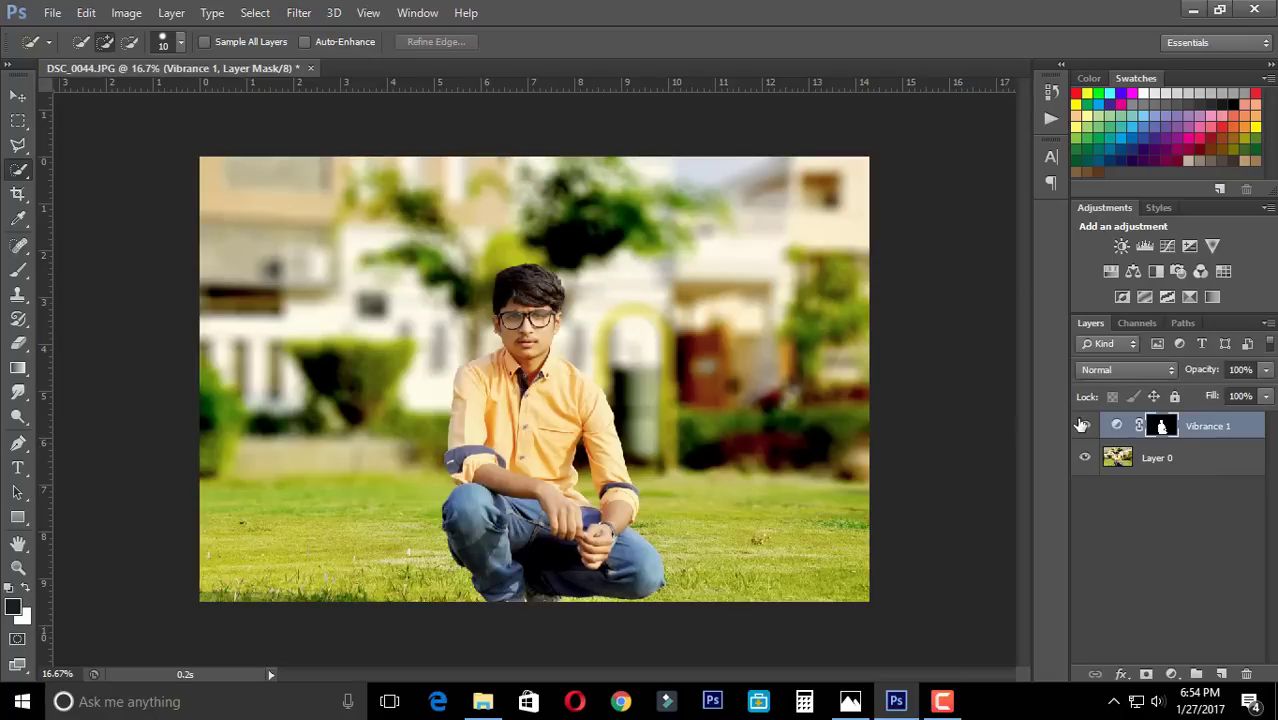
key(ctrl+plus)
key(ctrl+minus)
key(ctrl+m)
click(1187, 249)
key(ctrl+l)
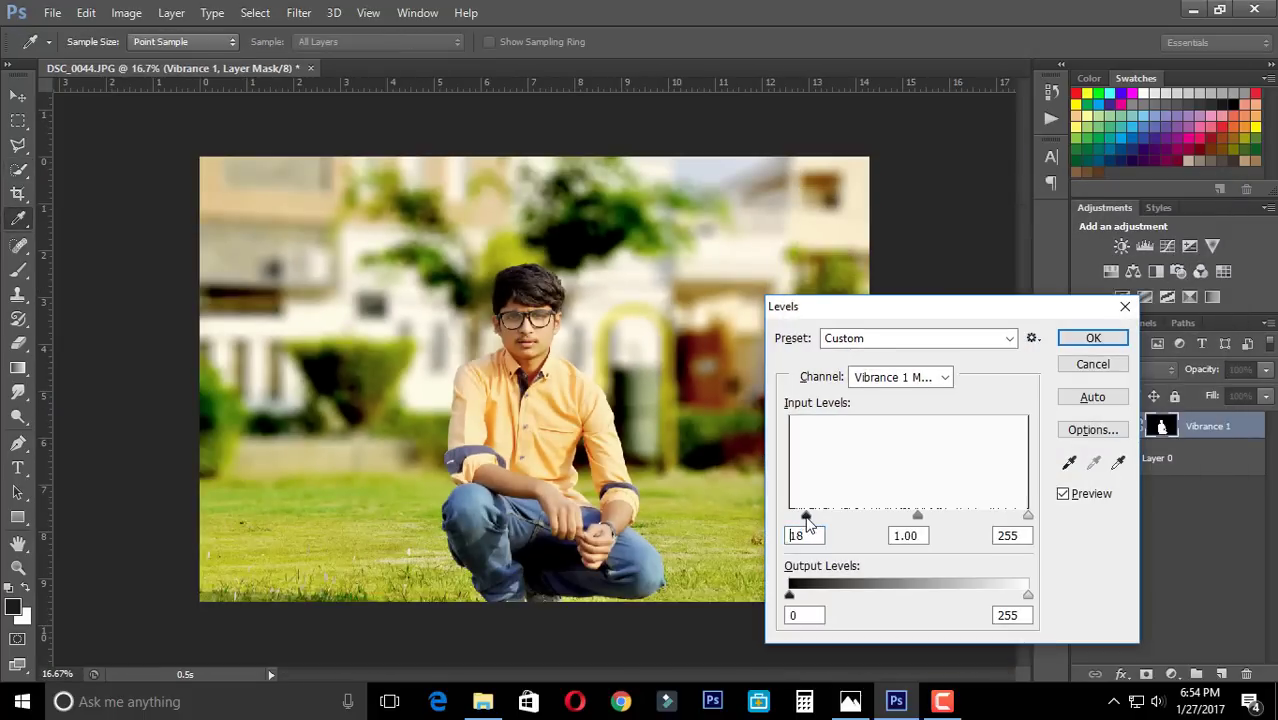
key(Return)
Revert in the History panel to the state before the Vibrance layer existed
click(1051, 91)
scroll(940, 140, up, 2)
scroll(952, 151, up, 2)
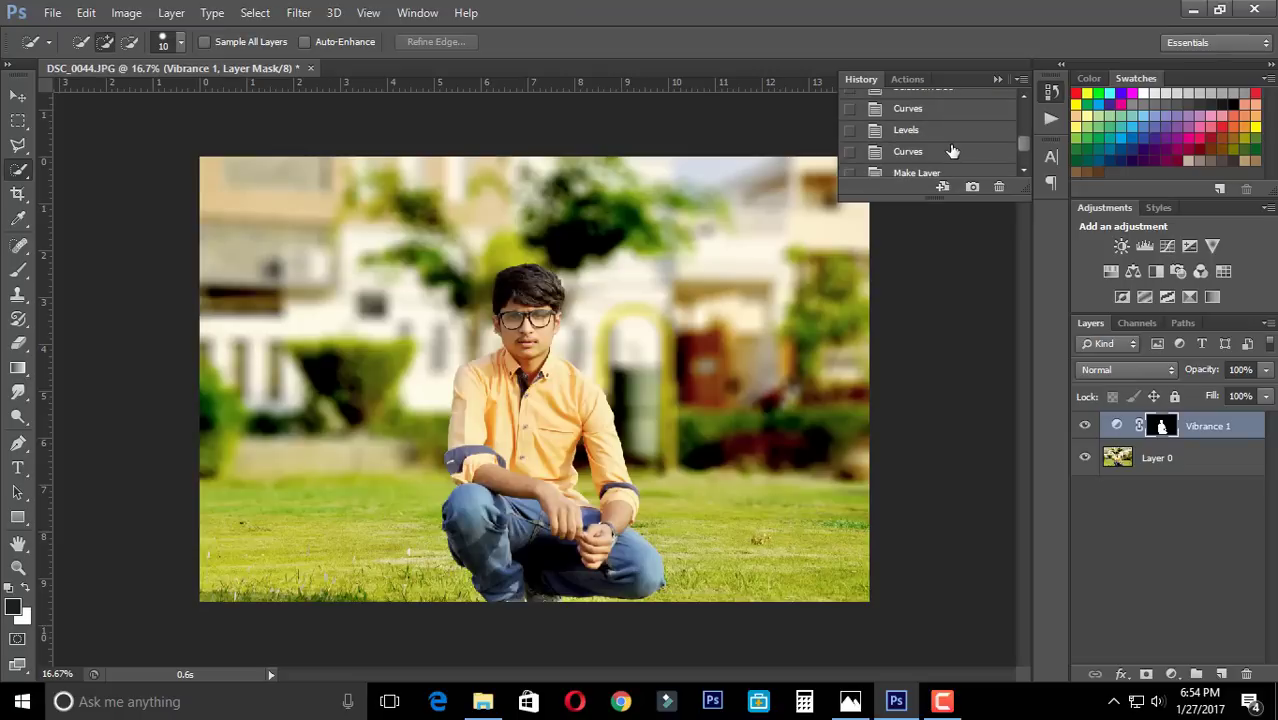
scroll(952, 151, down, 1)
click(945, 148)
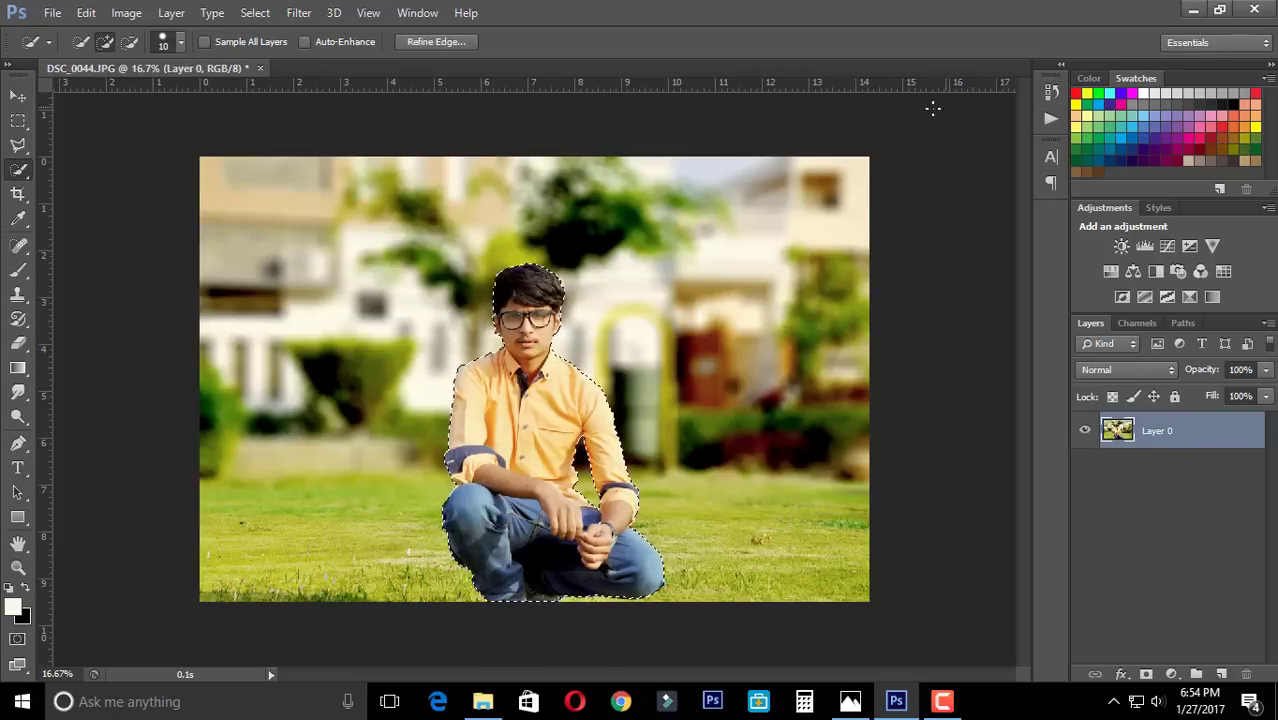
Apply Levels to the selected man with black 34 and midtone 1.16, then zoom to his face
key(ctrl+l)
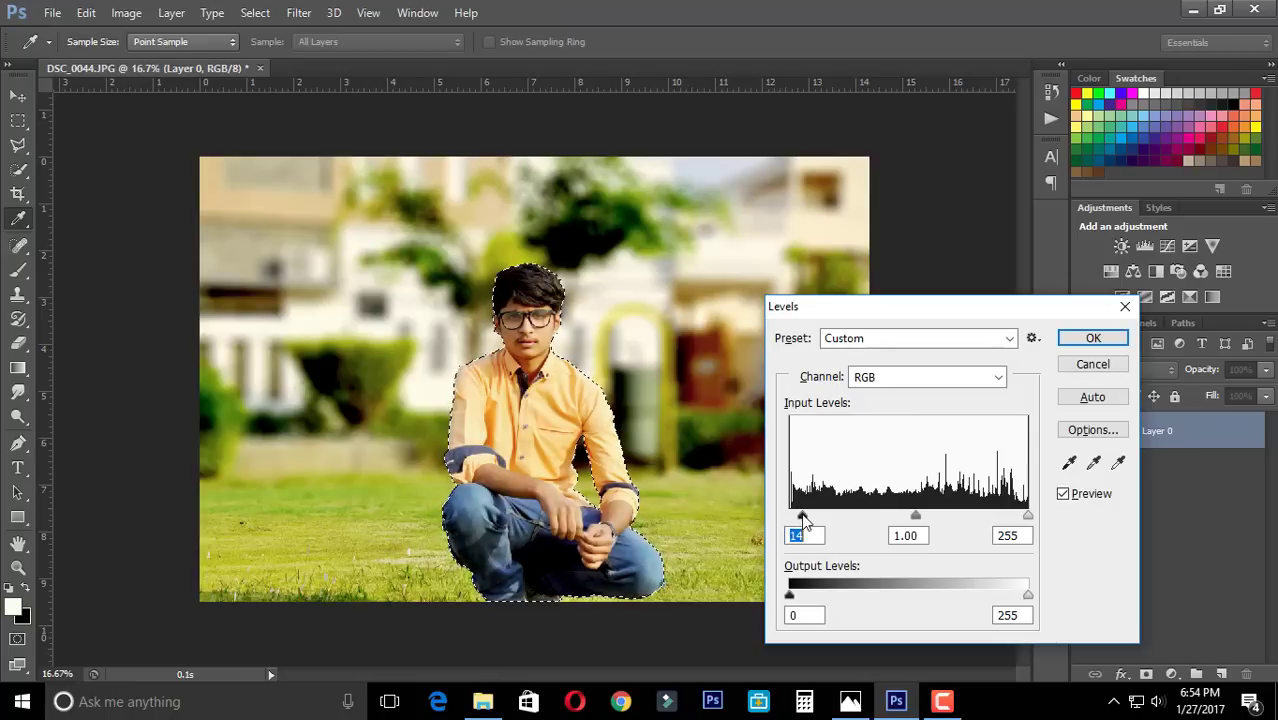
drag(810, 518, 839, 514)
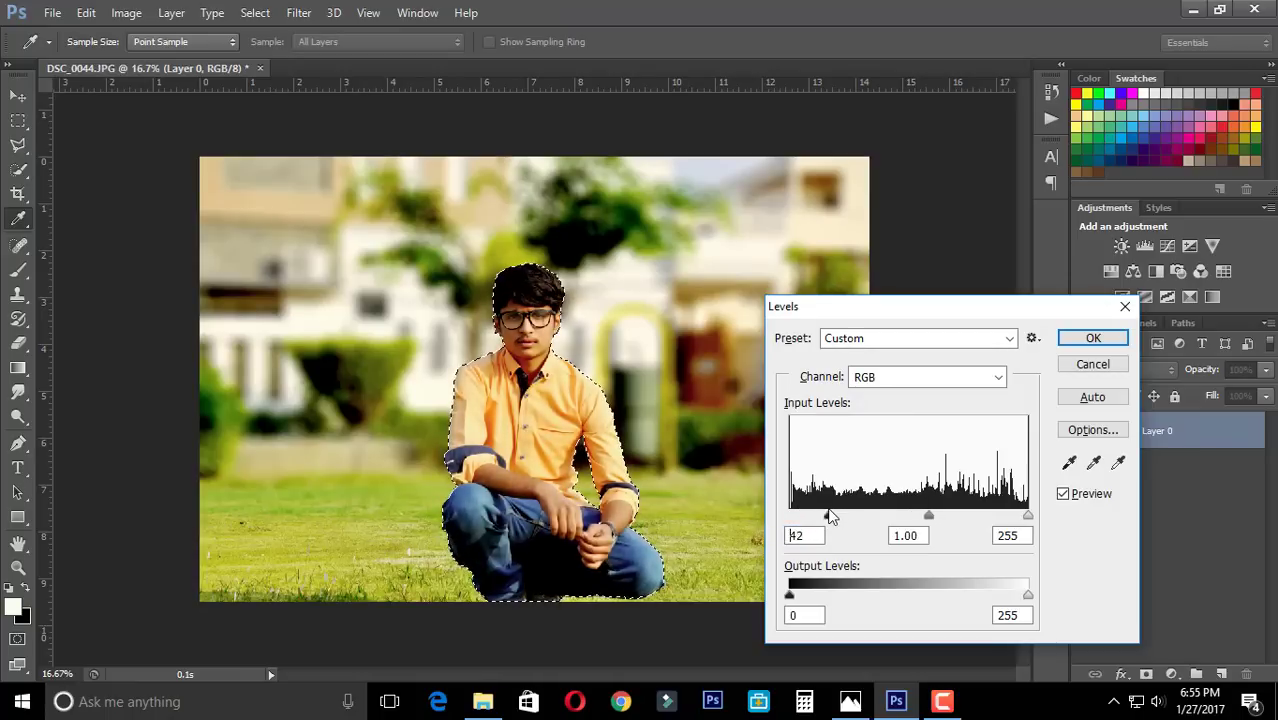
drag(925, 518, 915, 518)
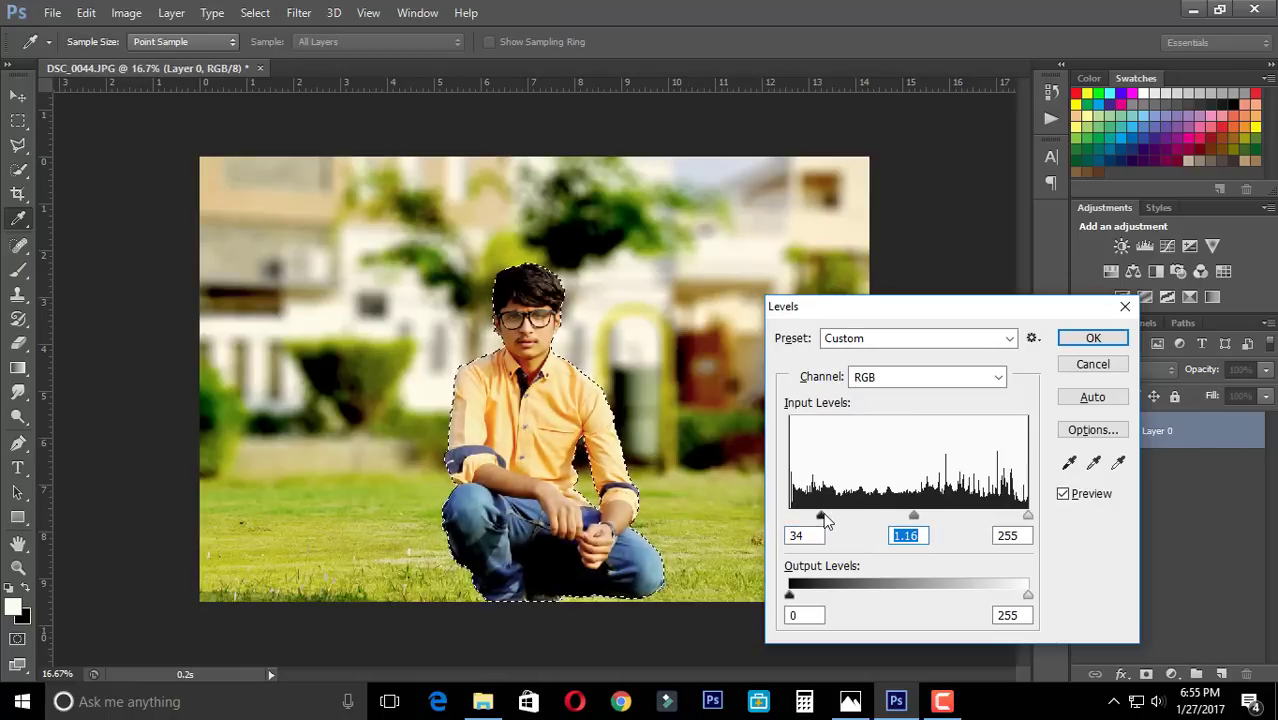
key(Return)
key(ctrl+plus)
key(ctrl+plus)
key(ctrl+plus)
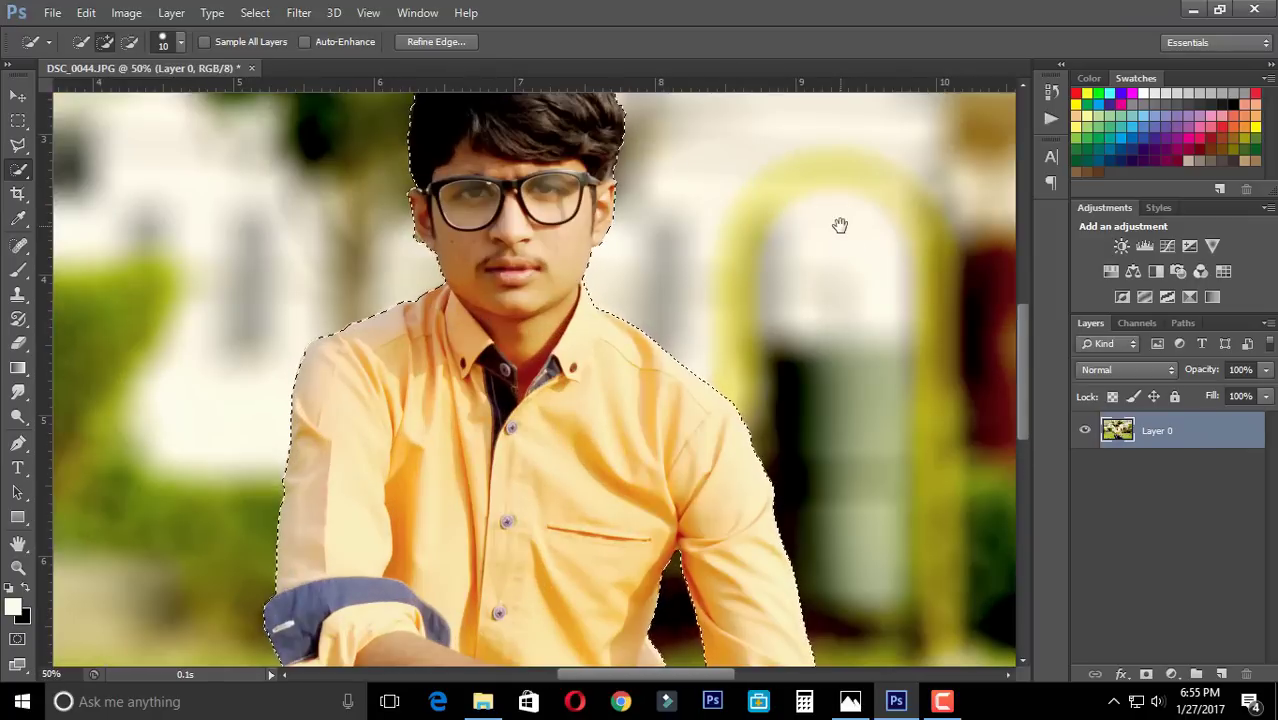
mouse_move(841, 222)
mouse_down()
mouse_move(825, 344)
mouse_move(265, 606)
mouse_move(25, 478)
mouse_up()
Heal two cheek blemishes with the Content-Aware Spot Healing Brush, then pan up toward the hair
key(ctrl+plus)
key(ctrl+plus)
click(18, 367)
click(18, 294)
click(18, 245)
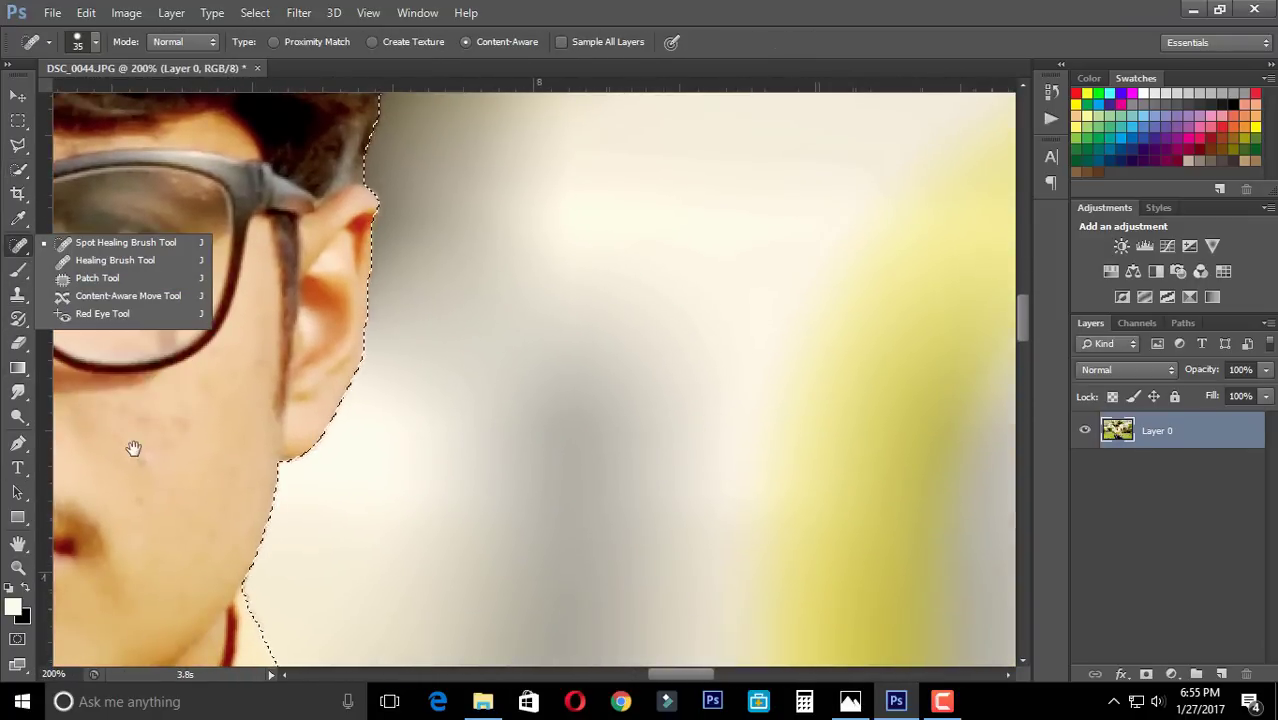
click(120, 243)
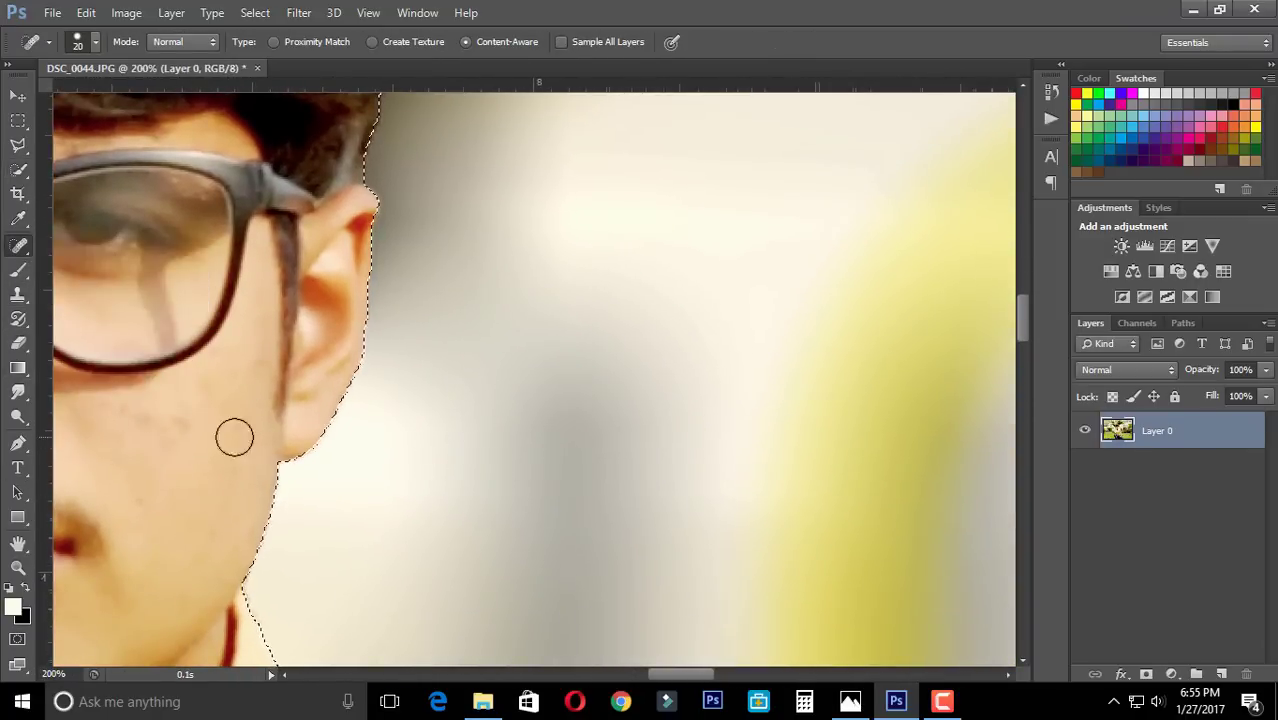
scroll(234, 437, left, 5)
click(445, 408)
click(393, 410)
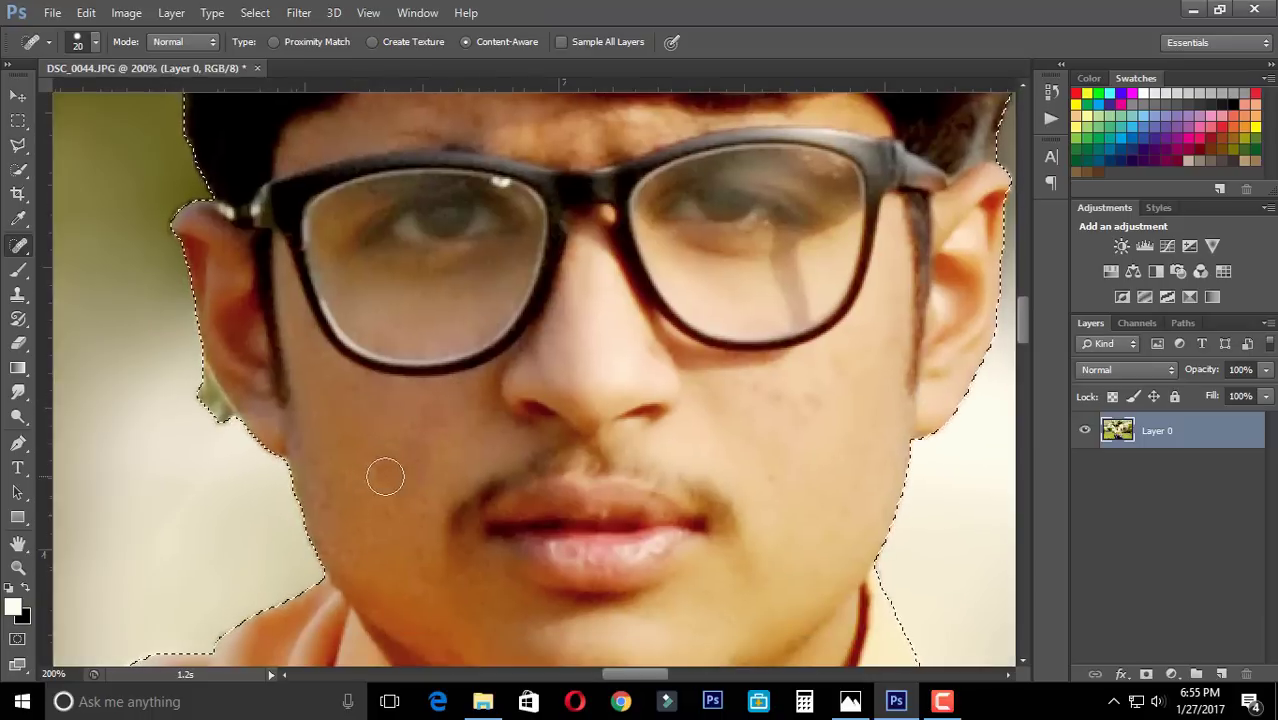
drag(651, 361, 674, 496)
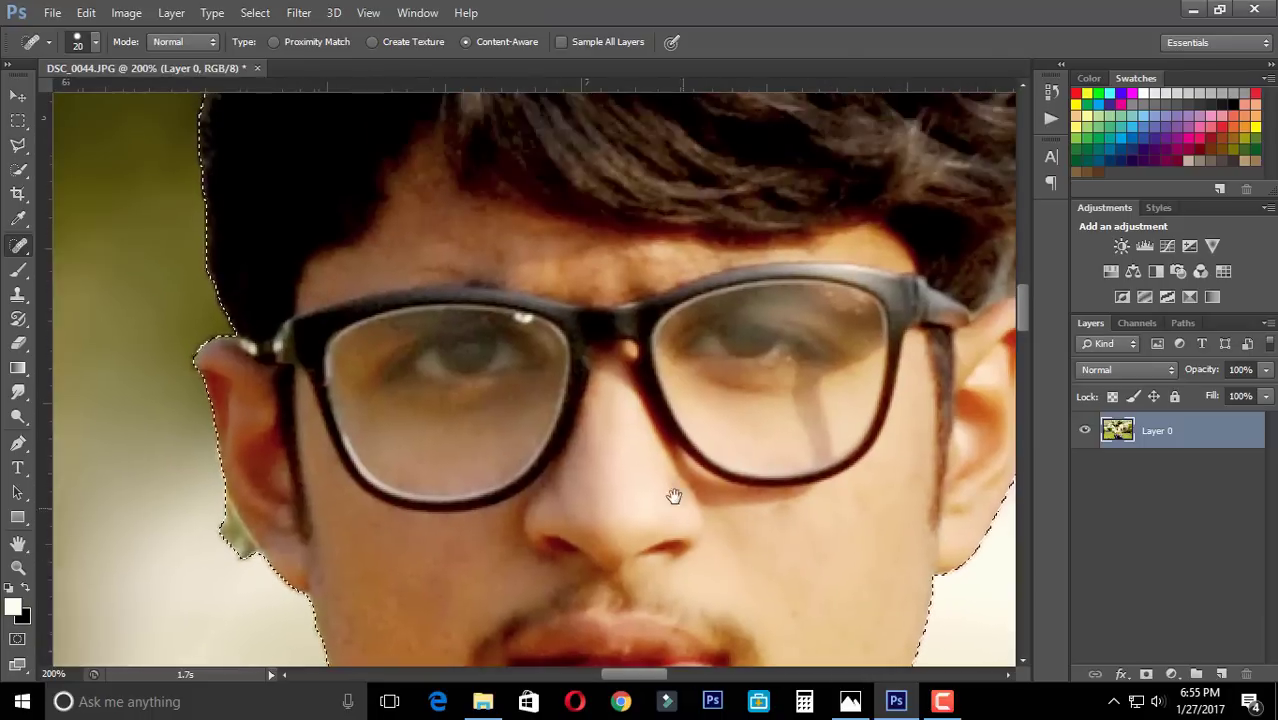
scroll(674, 496, up, 3)
scroll(374, 432, up, 3)
Zoom in on the face near the ear, briefly checking the History panel
key(ctrl+minus)
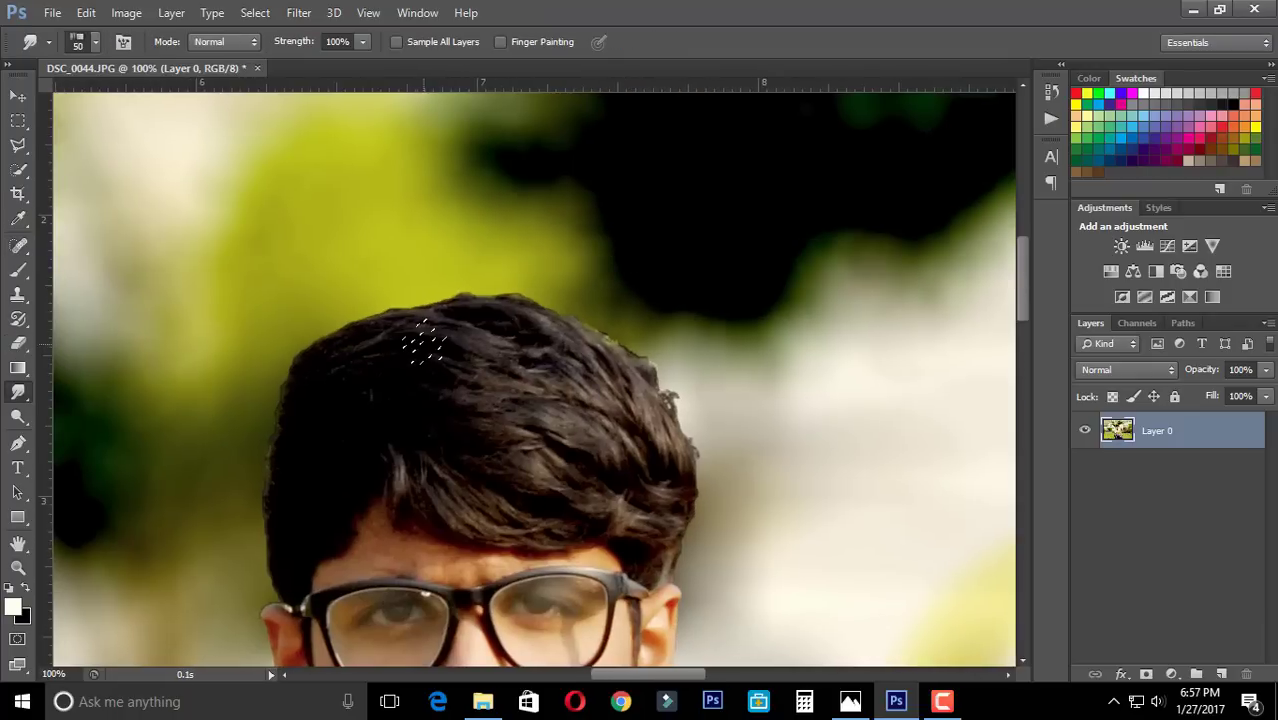
scroll(428, 345, down, 3)
scroll(400, 328, down, 3)
key(ctrl+plus)
key(ctrl+plus)
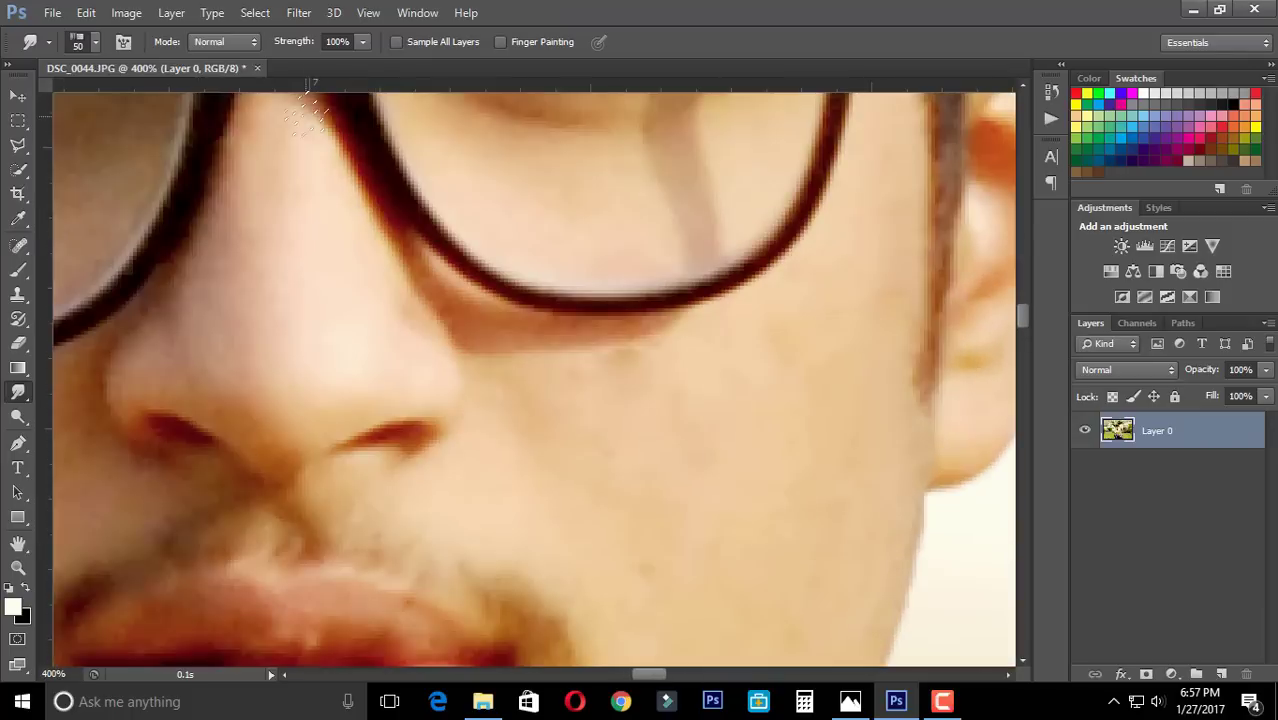
click(1050, 92)
scroll(1015, 103, up, 2)
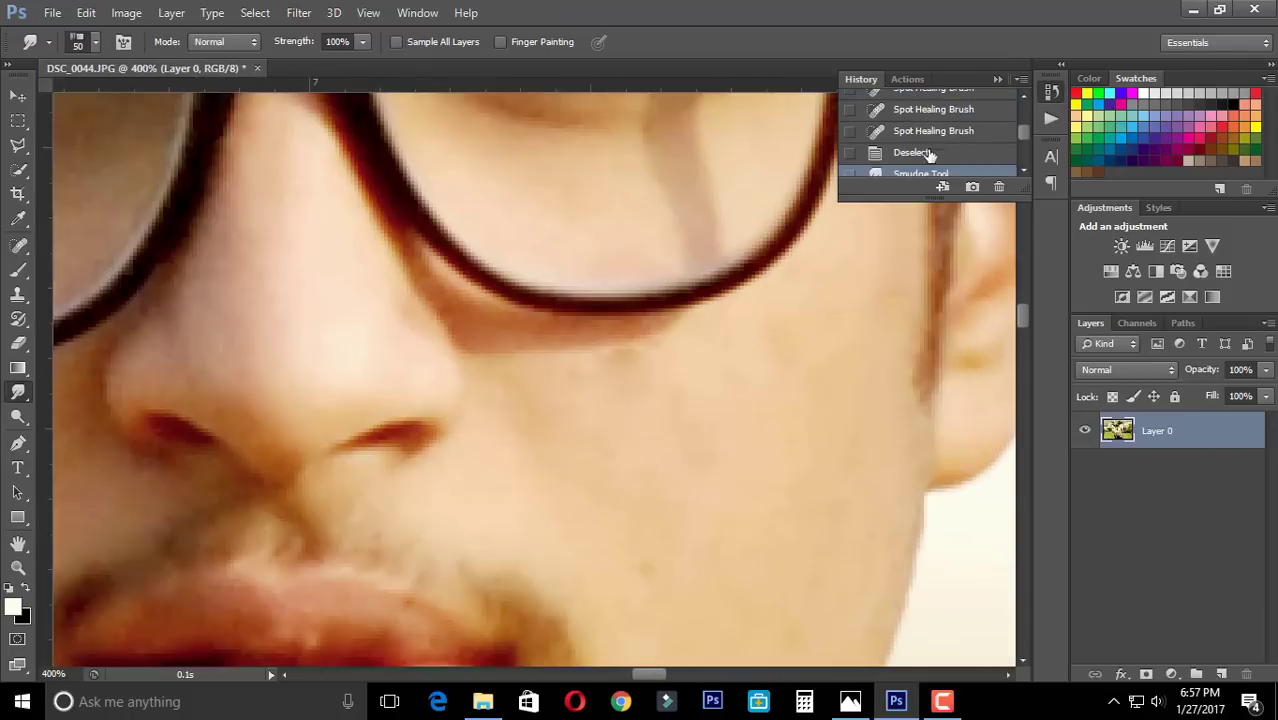
click(1050, 92)
scroll(305, 395, left, 5)
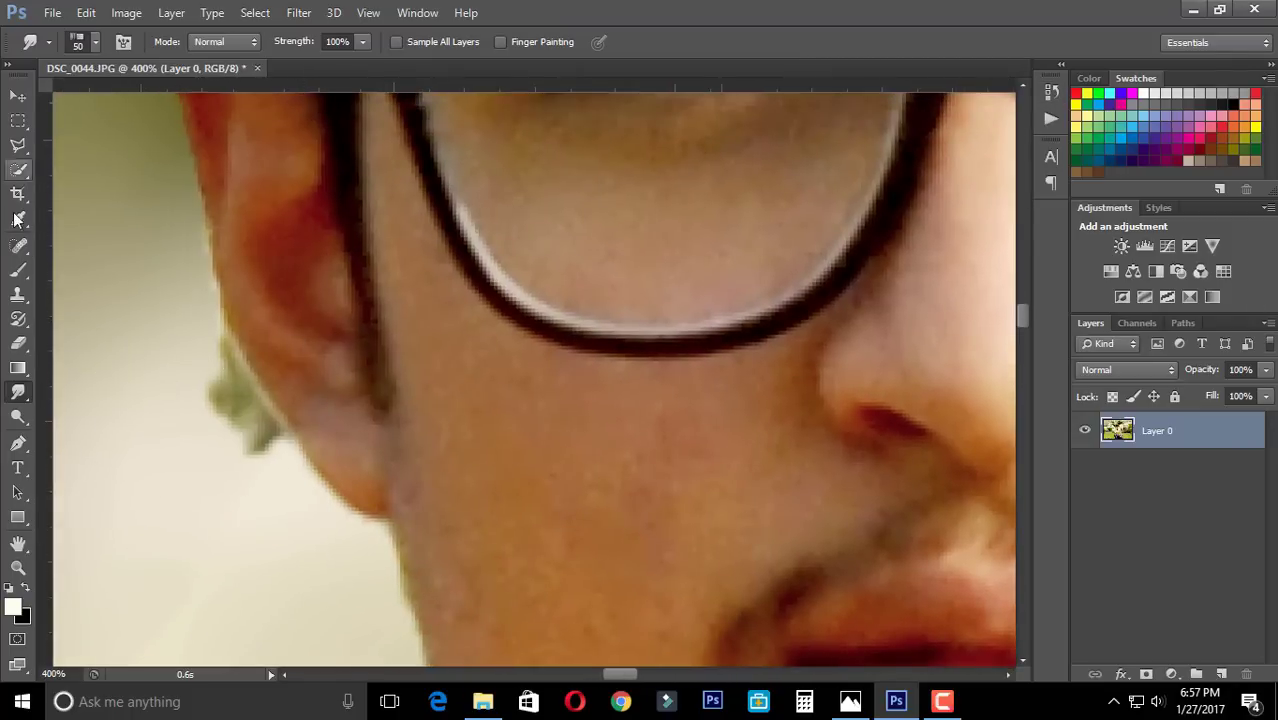
Clone the surrounding background tone over the green blob beside the ear, then pick the Blur tool
click(18, 294)
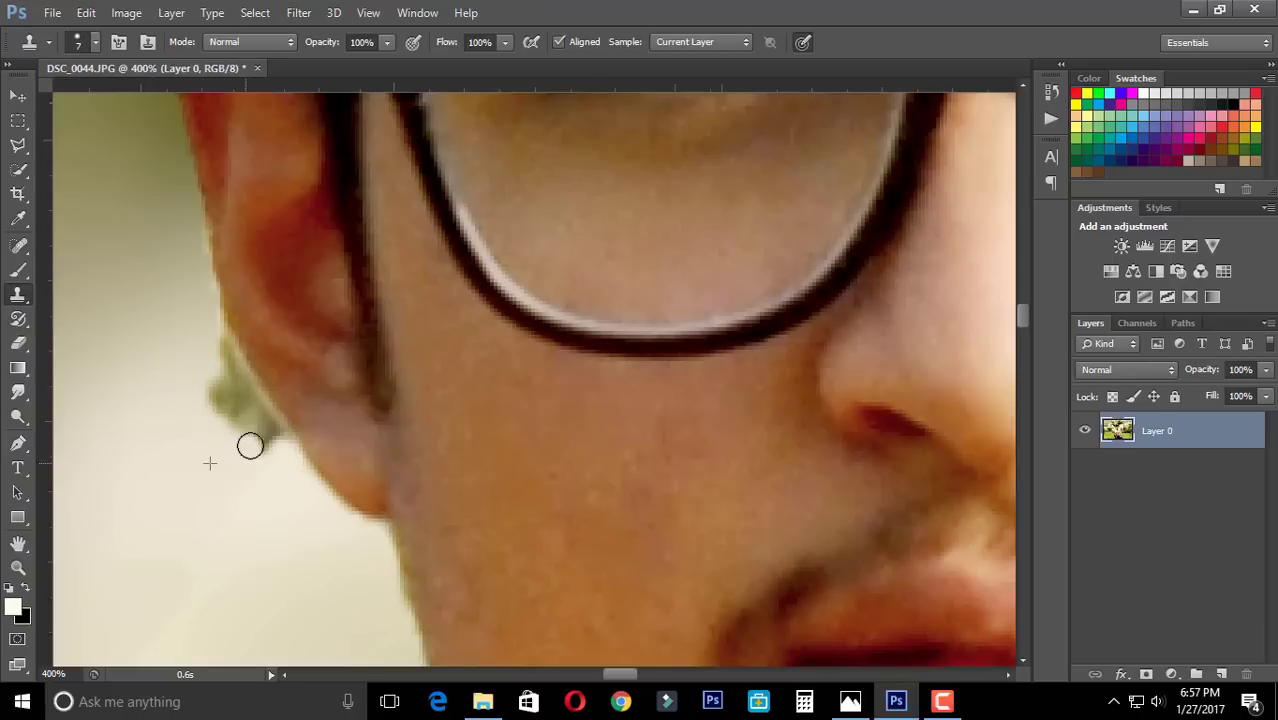
mouse_move(250, 445)
mouse_down()
mouse_move(220, 354)
mouse_move(247, 411)
mouse_up()
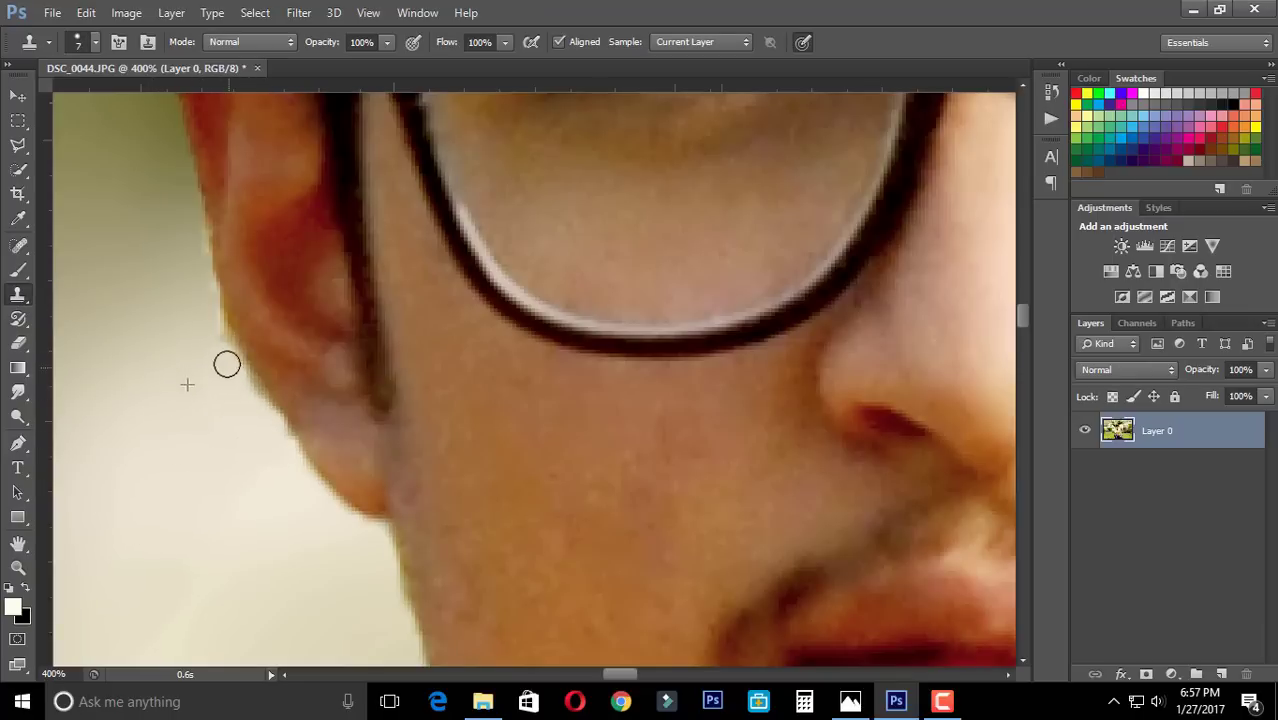
key(ctrl+minus)
key(ctrl+minus)
key(ctrl+minus)
key(ctrl+minus)
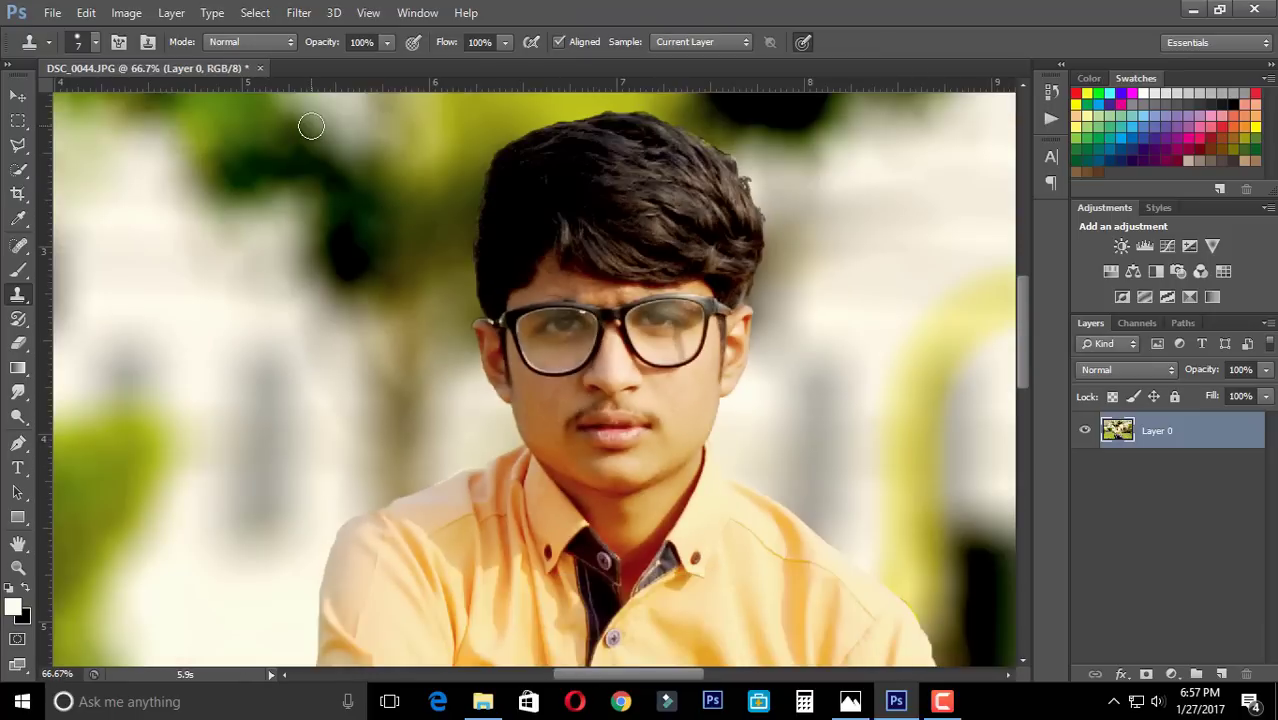
key(ctrl+plus)
key(ctrl+plus)
scroll(530, 380, up, 3)
drag(18, 270, 71, 306)
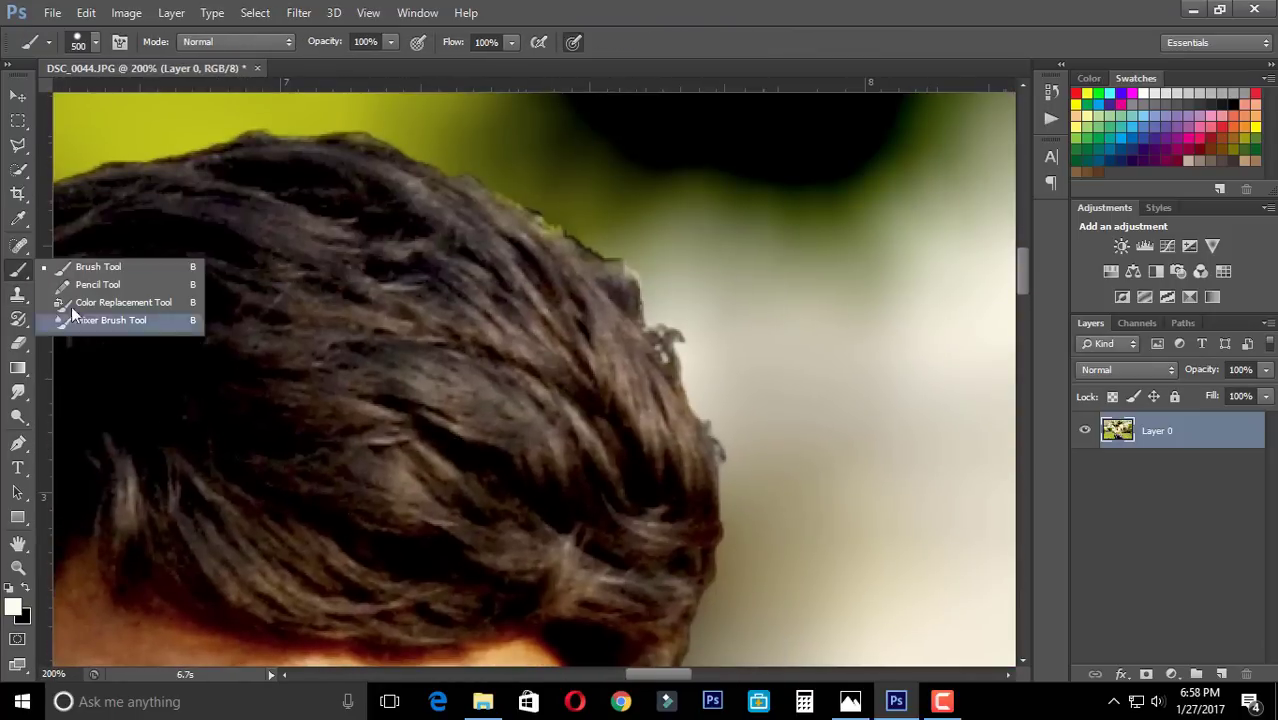
drag(18, 392, 30, 392)
click(95, 388)
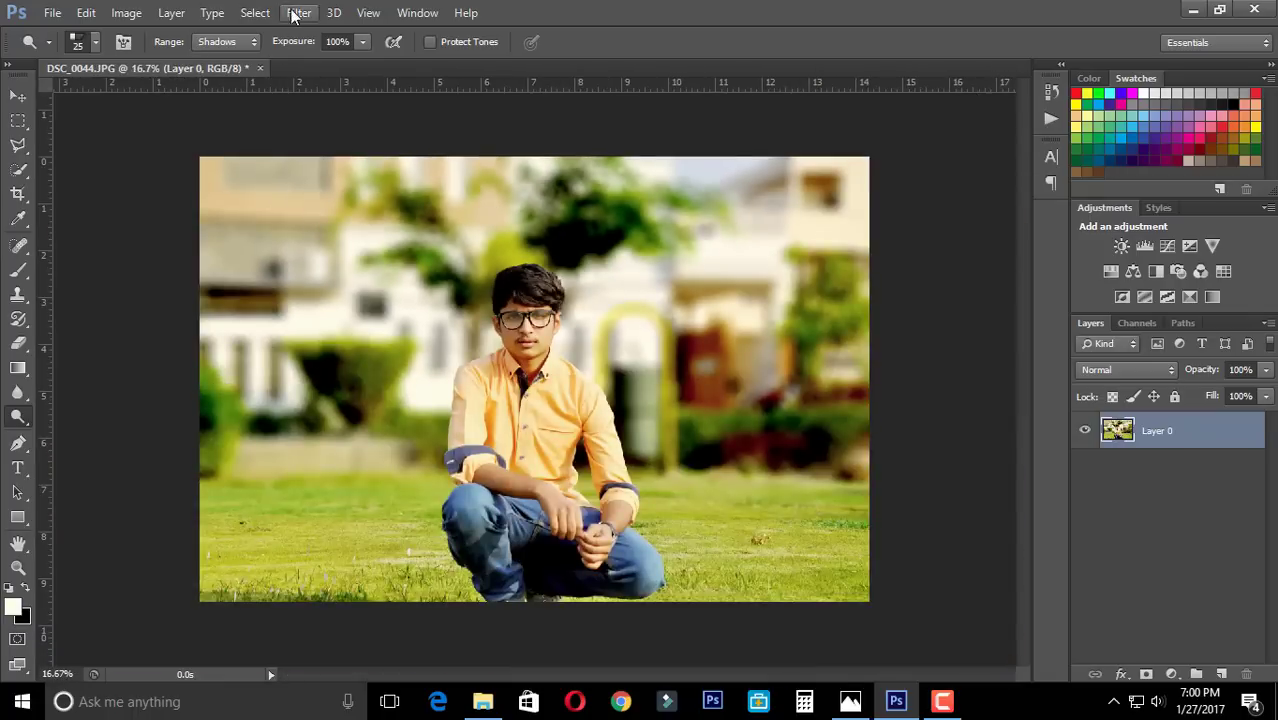
Apply Imagenomic Noiseware noise reduction to the portrait, continuing as unregistered, then zoom toward the face
click(297, 13)
mouse_move(330, 389)
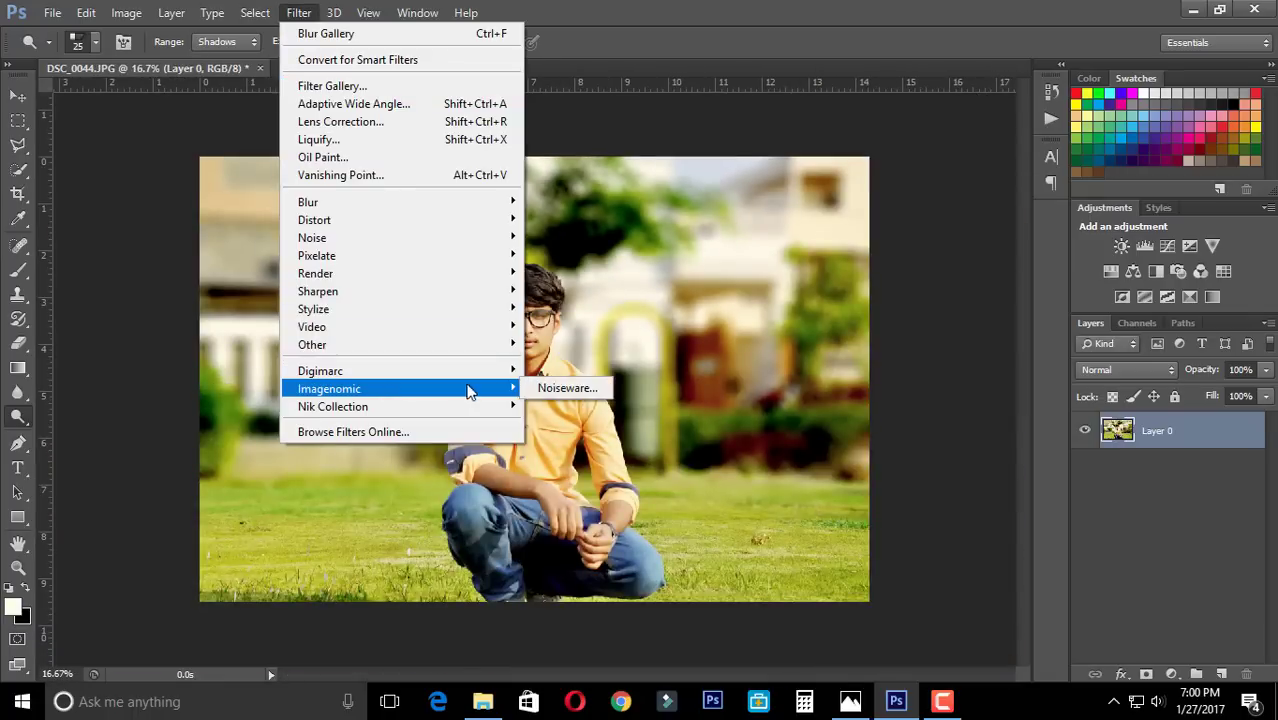
click(545, 388)
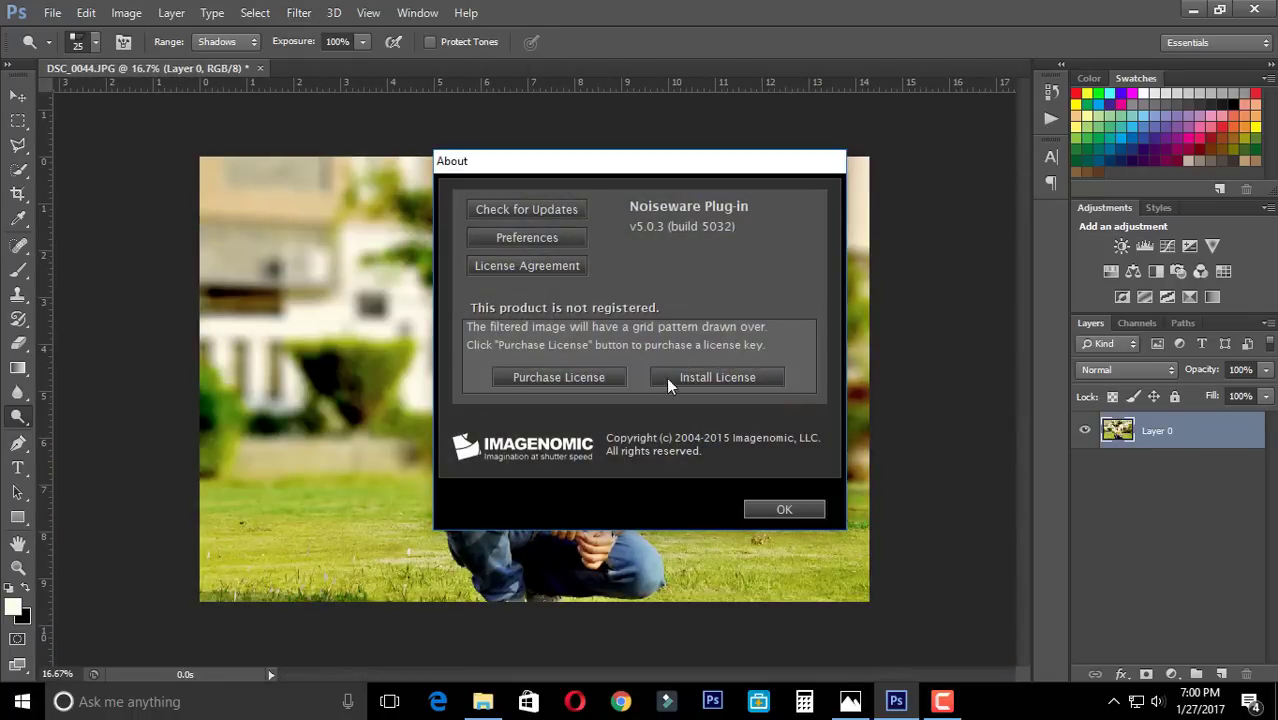
click(770, 512)
mouse_move(779, 543)
mouse_down()
mouse_move(745, 505)
mouse_move(719, 517)
mouse_up()
click(990, 85)
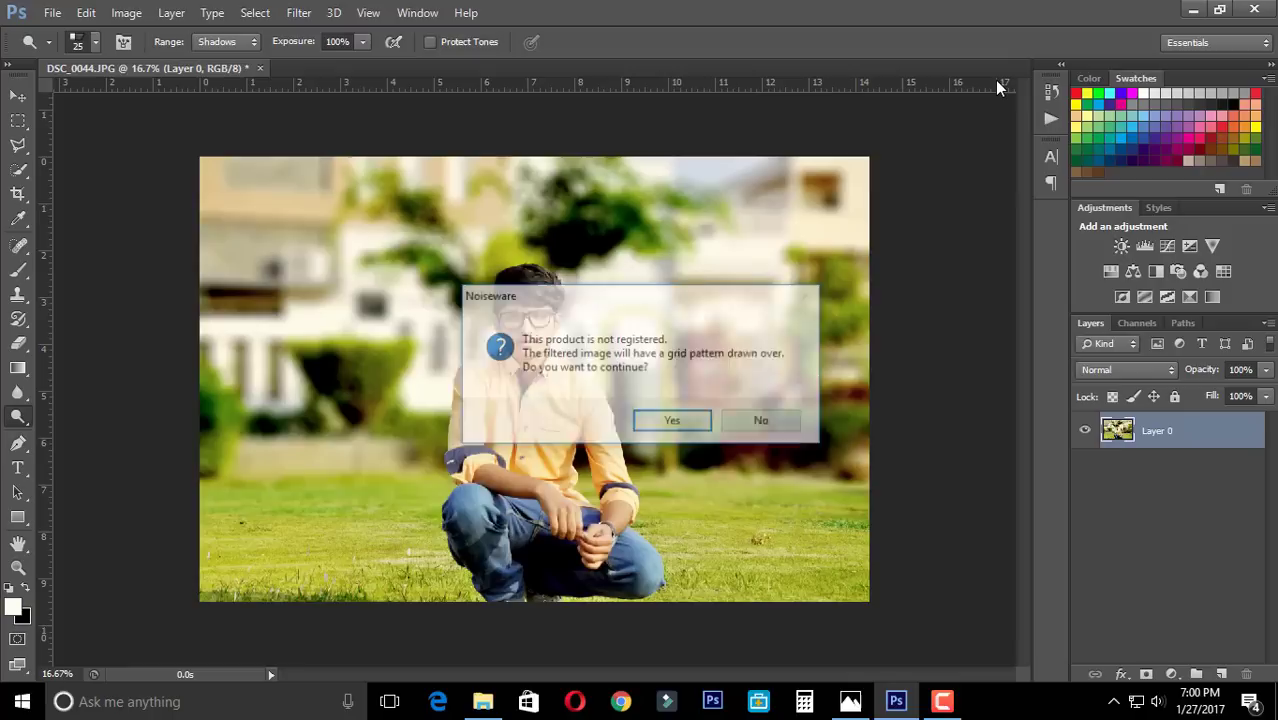
click(697, 422)
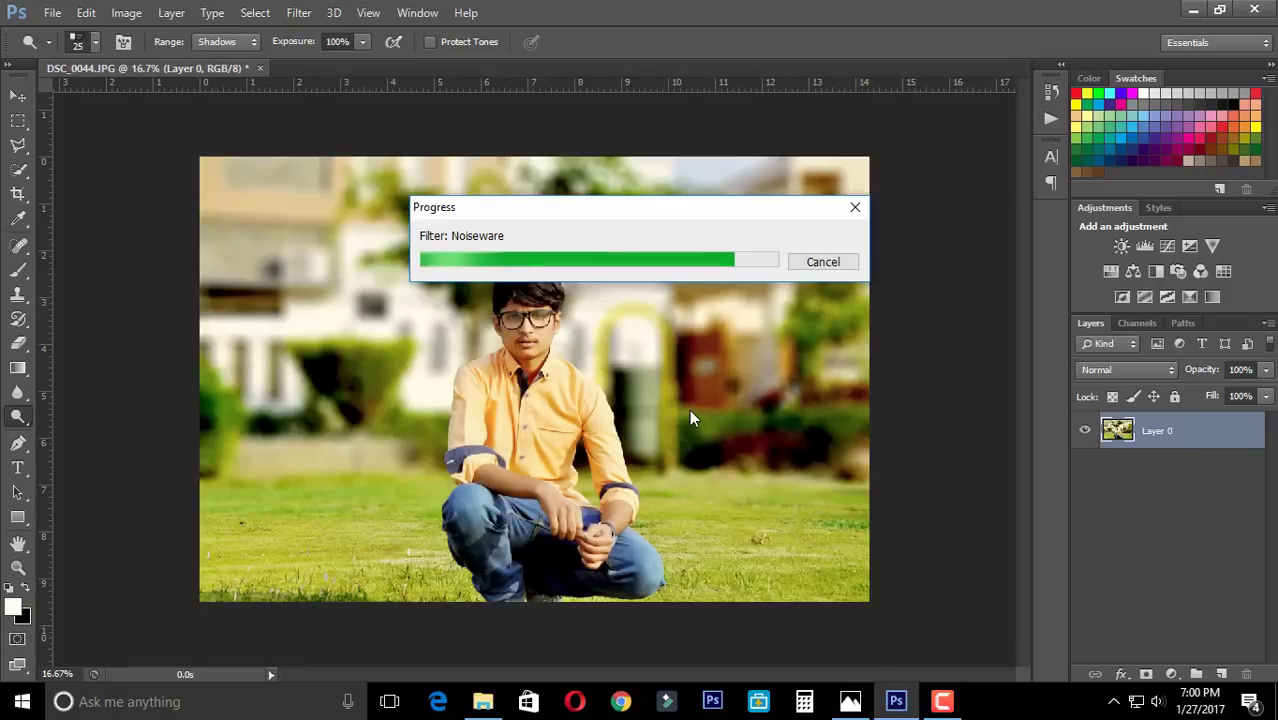
key(ctrl+plus)
key(ctrl+plus)
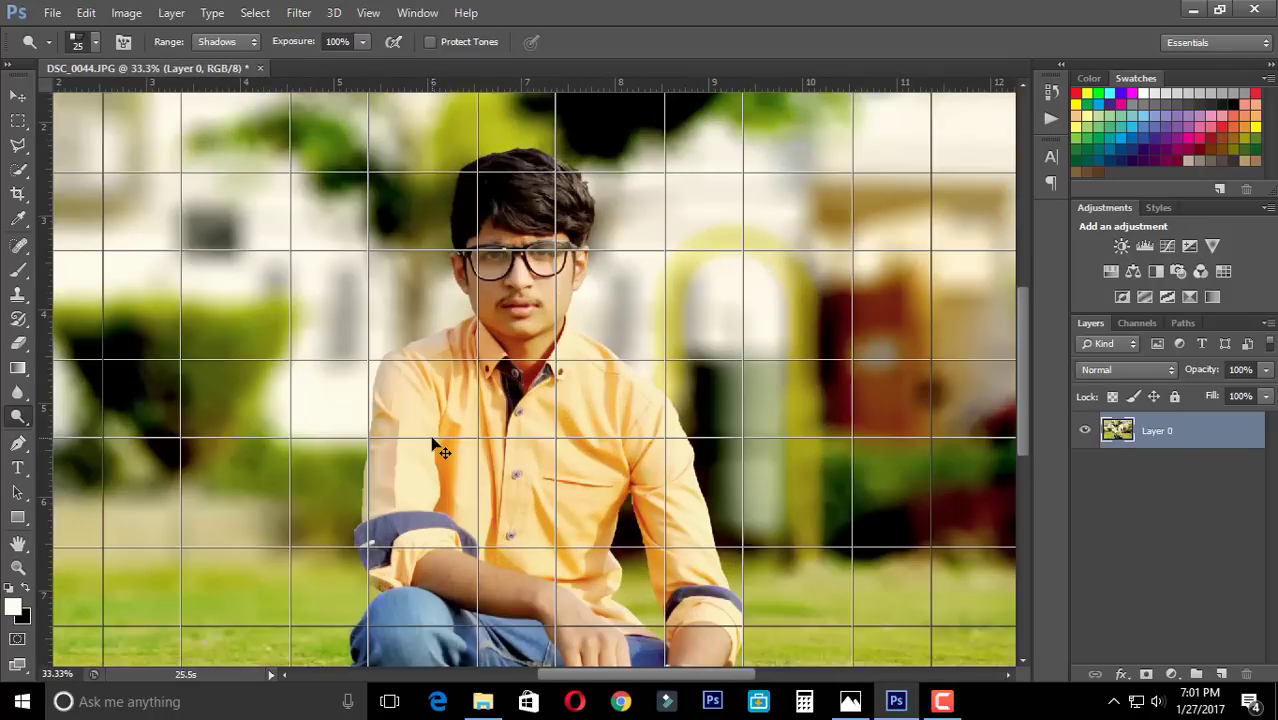
key(ctrl+plus)
key(ctrl+plus)
key(ctrl+plus)
click(298, 12)
mouse_move(333, 406)
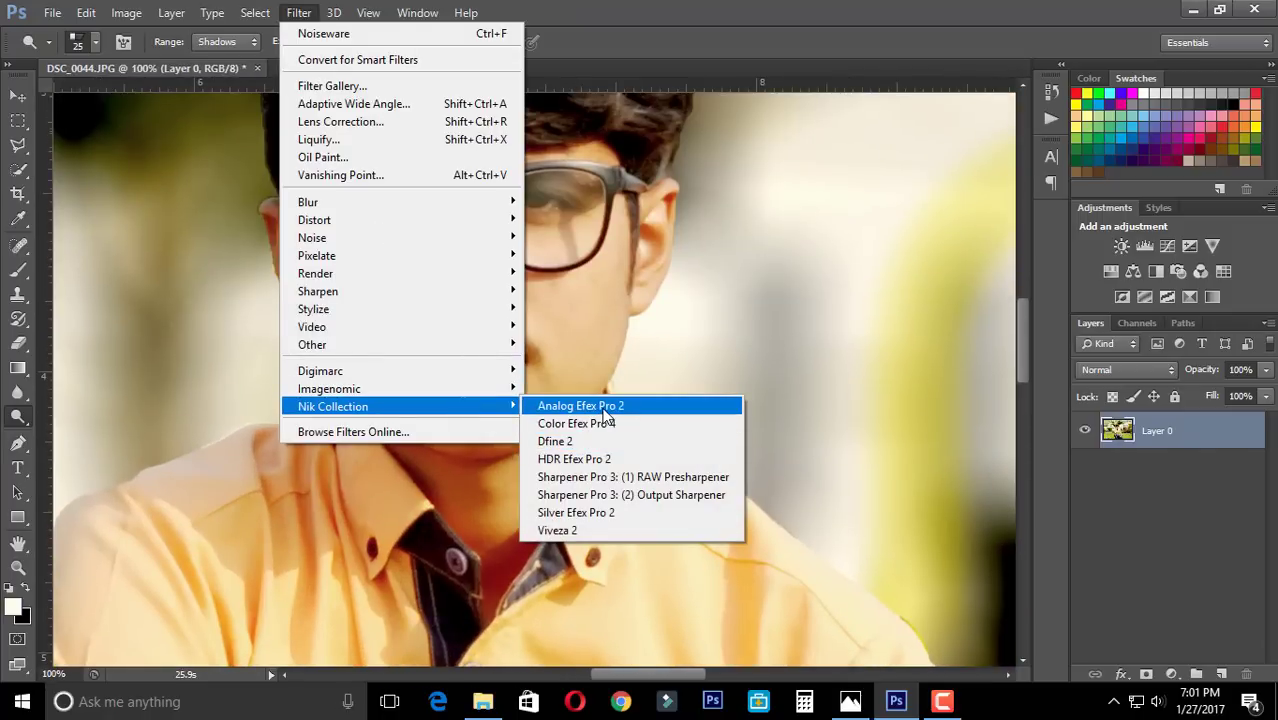
Open Captain_America_Civil_War_Logo from the Pic Maker folder as its own document
click(602, 424)
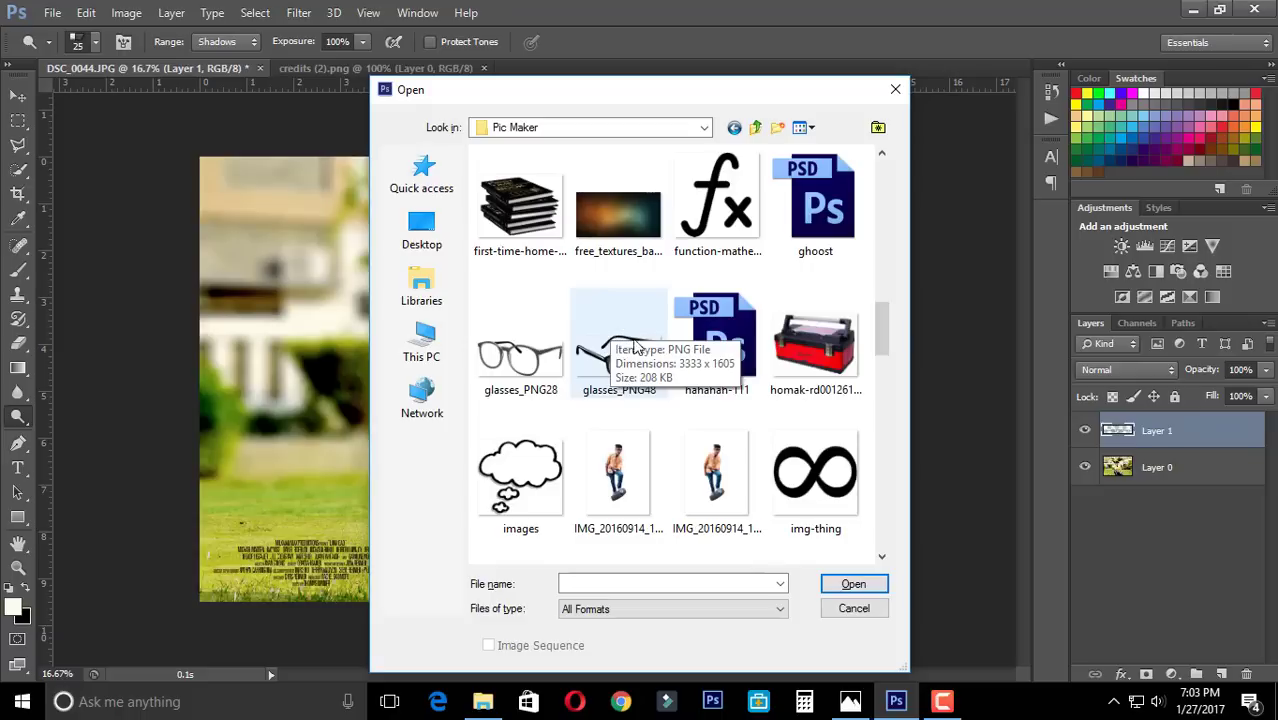
scroll(612, 427, down, 2)
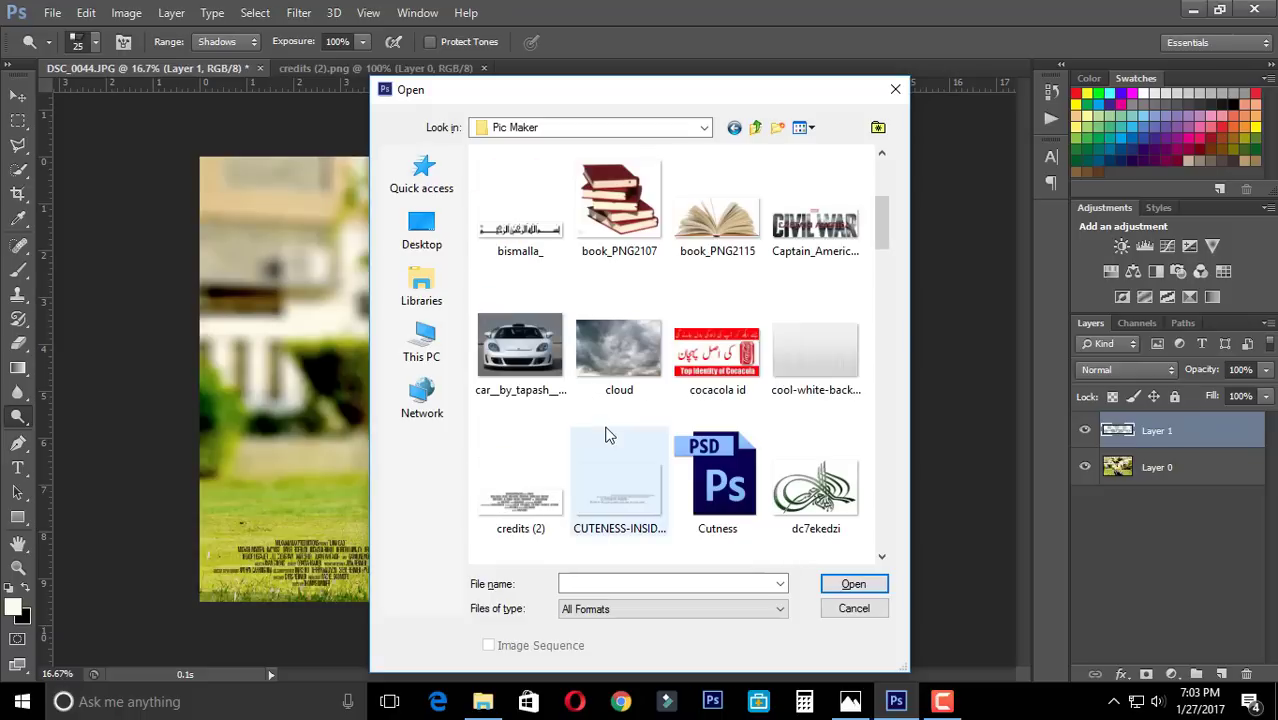
double_click(793, 229)
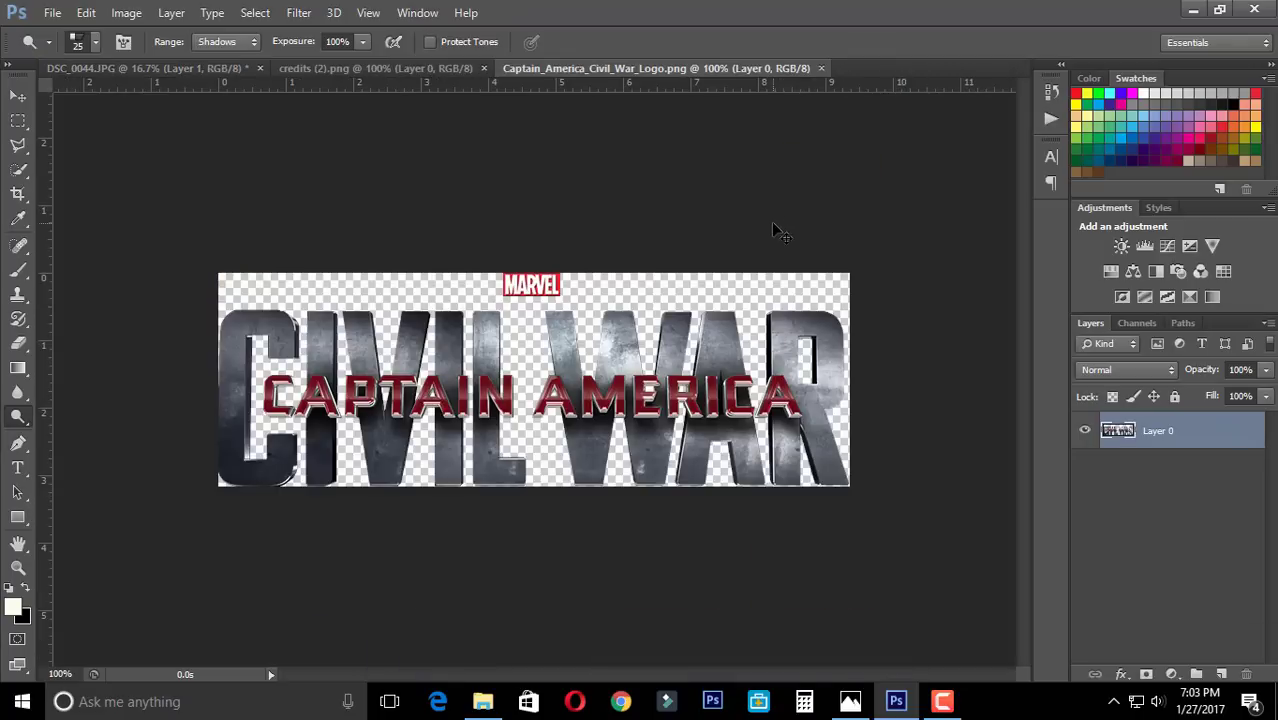
Paste the Civil War logo into DSC_0044 and scale it to about 51% in the bottom-right corner
click(340, 68)
click(218, 66)
key(ctrl+v)
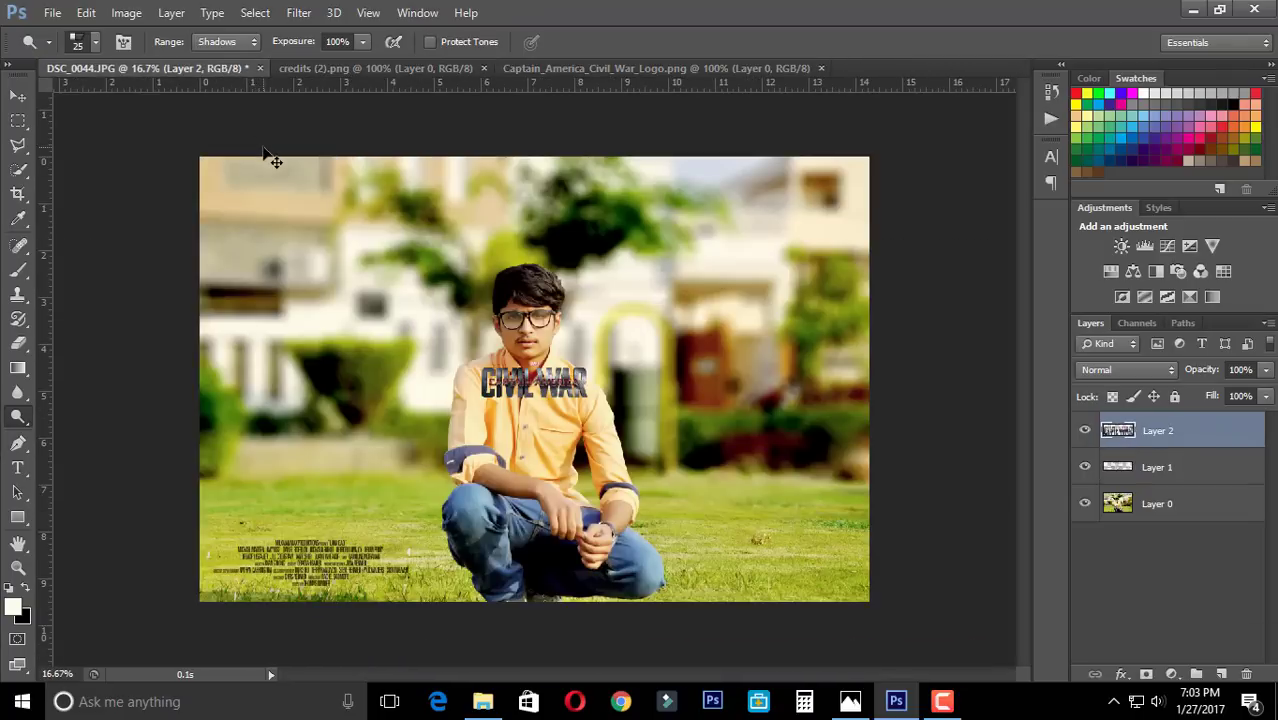
key(ctrl+t)
mouse_move(540, 450)
mouse_down()
mouse_move(546, 178)
mouse_move(735, 253)
mouse_move(516, 180)
mouse_up()
drag(594, 200, 826, 590)
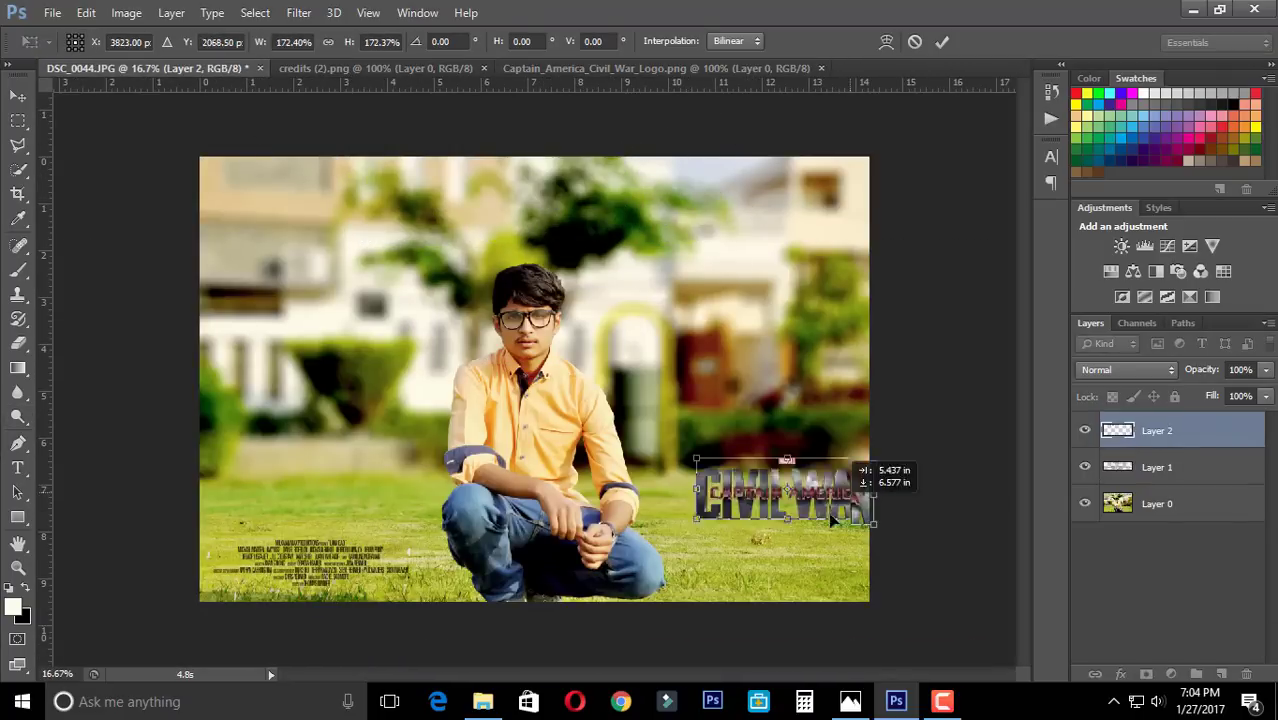
drag(680, 540, 806, 580)
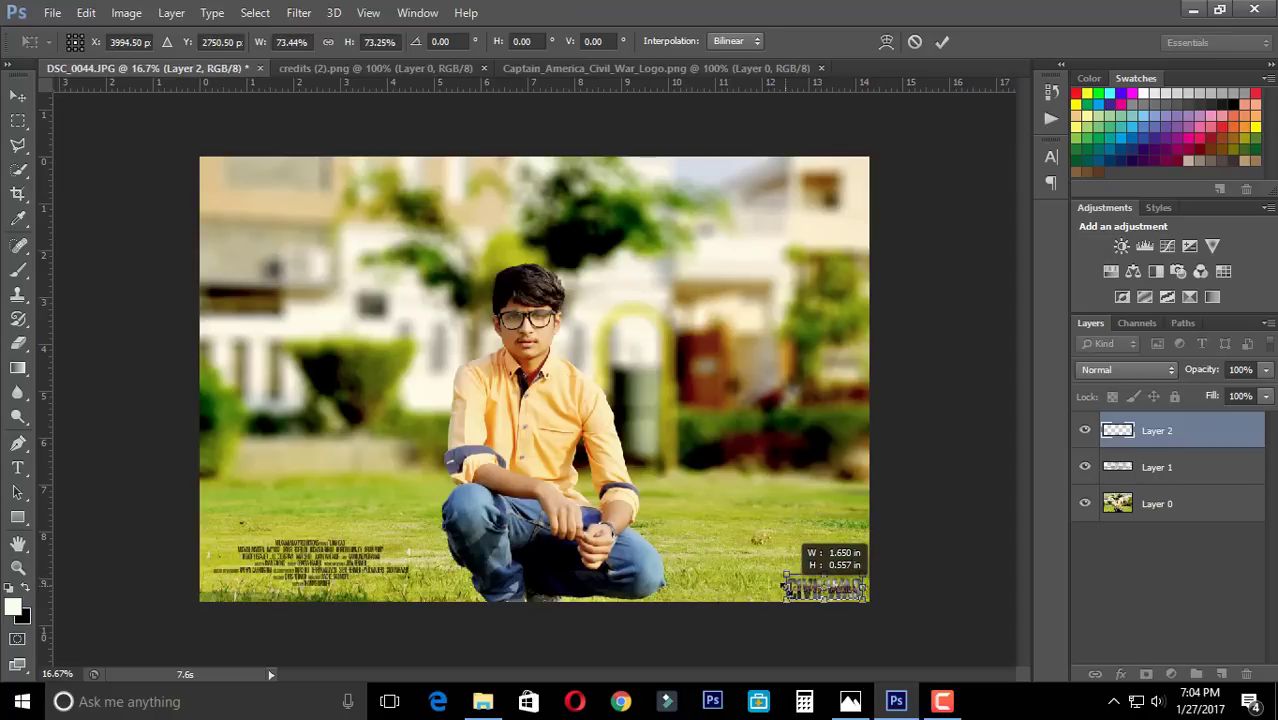
key(Right)
key(Right)
key(Right)
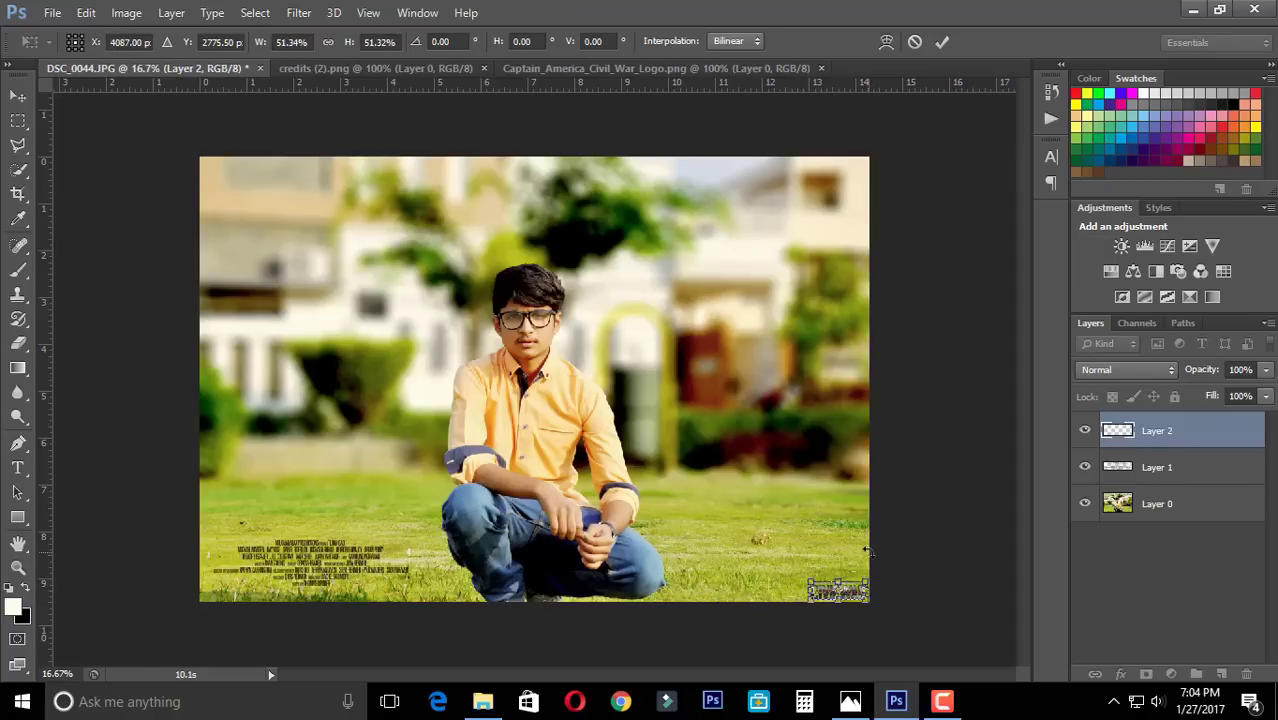
key(Return)
key(o)
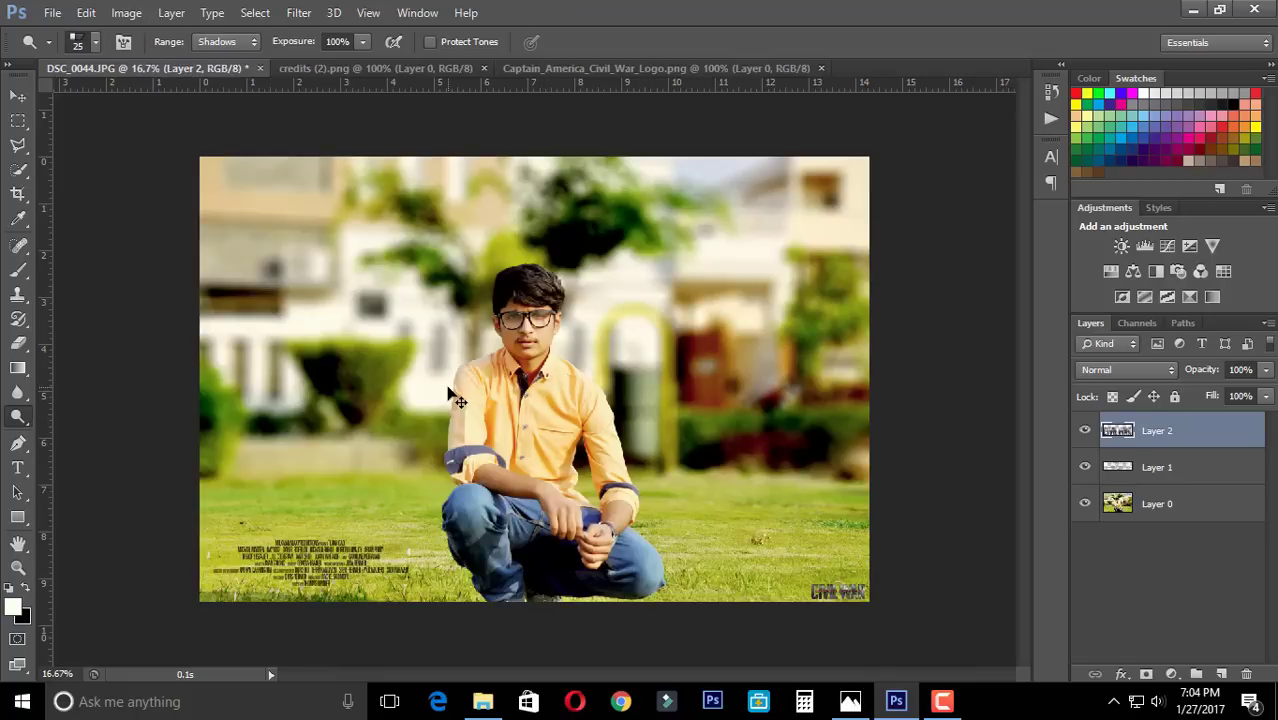
Preview the finished poster full-screen with a few zooms, then open the original DSC_0044.JPG in Photos
key(f)
key(f)
key(f)
key(f)
key(f)
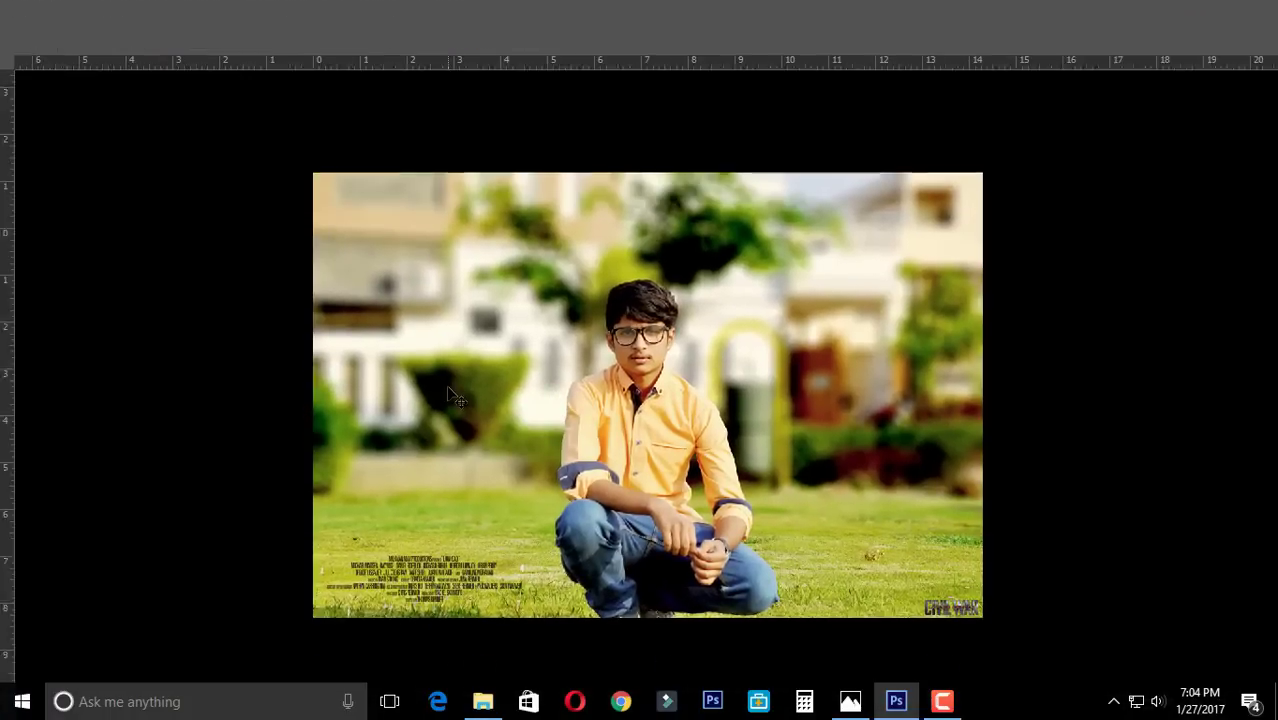
key(f)
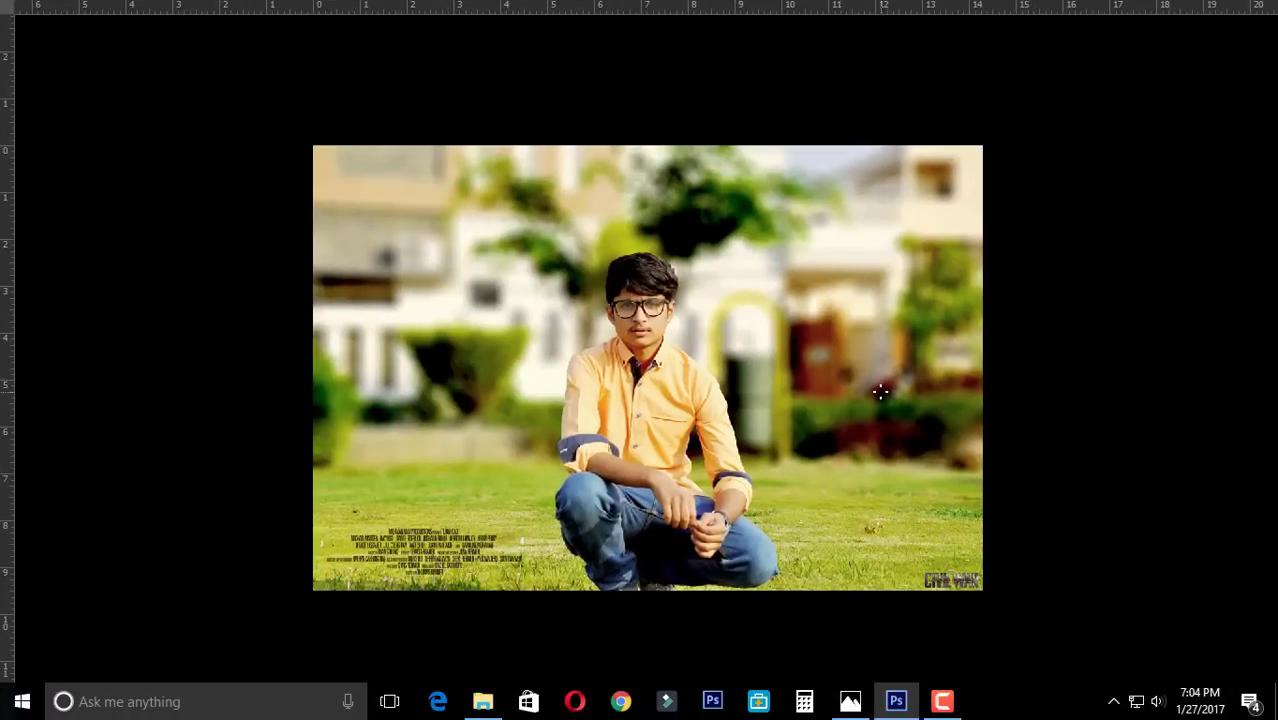
key(f)
key(f)
key(f)
key(ctrl+plus)
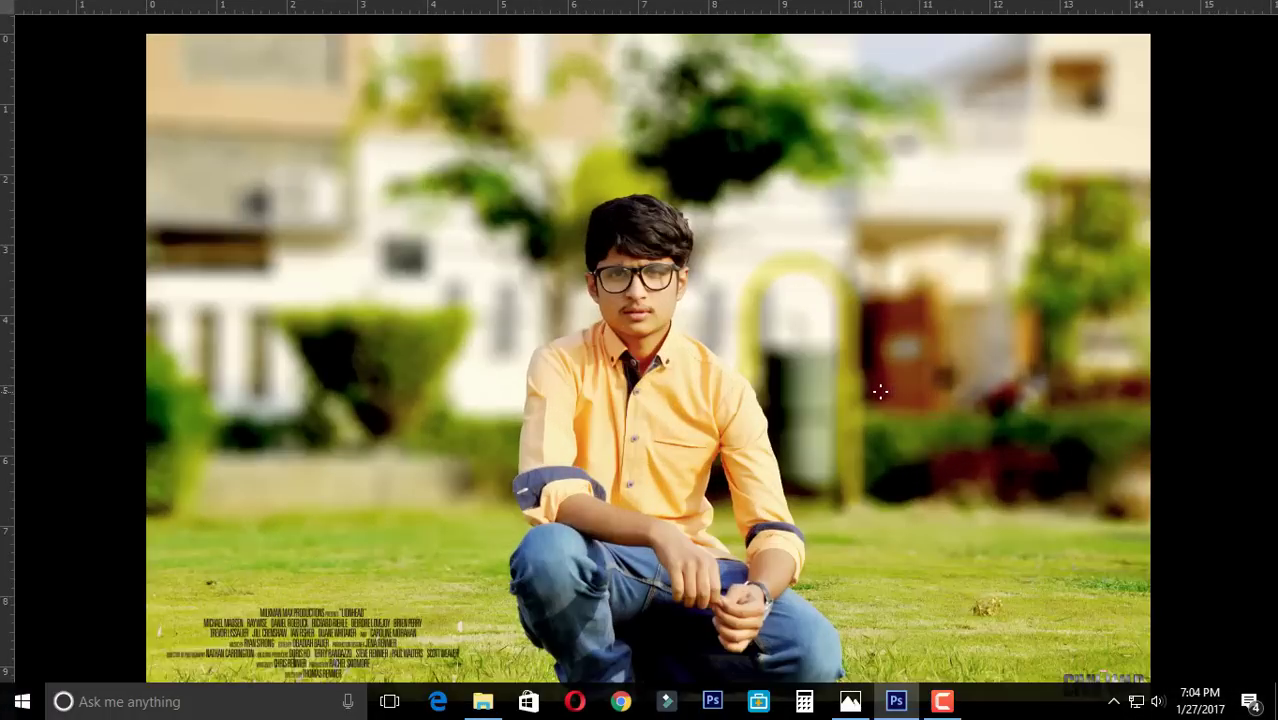
key(ctrl+minus)
key(ctrl+plus)
key(ctrl+minus)
click(855, 705)
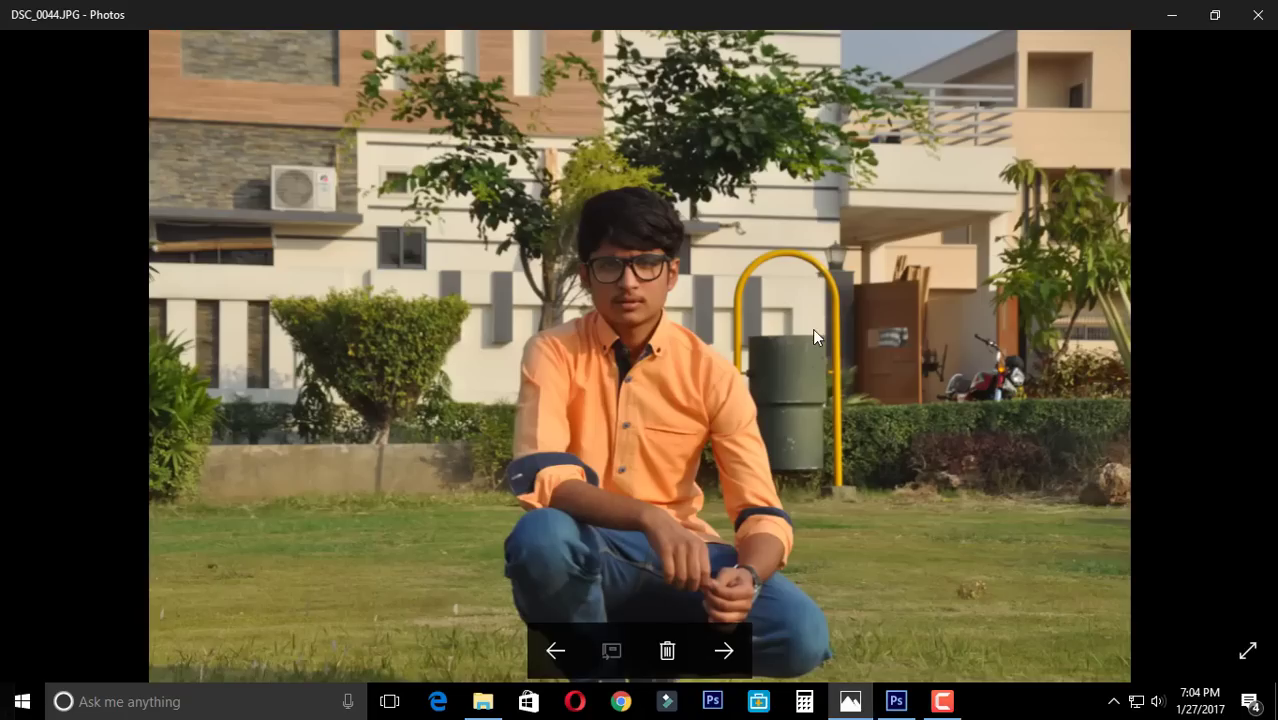